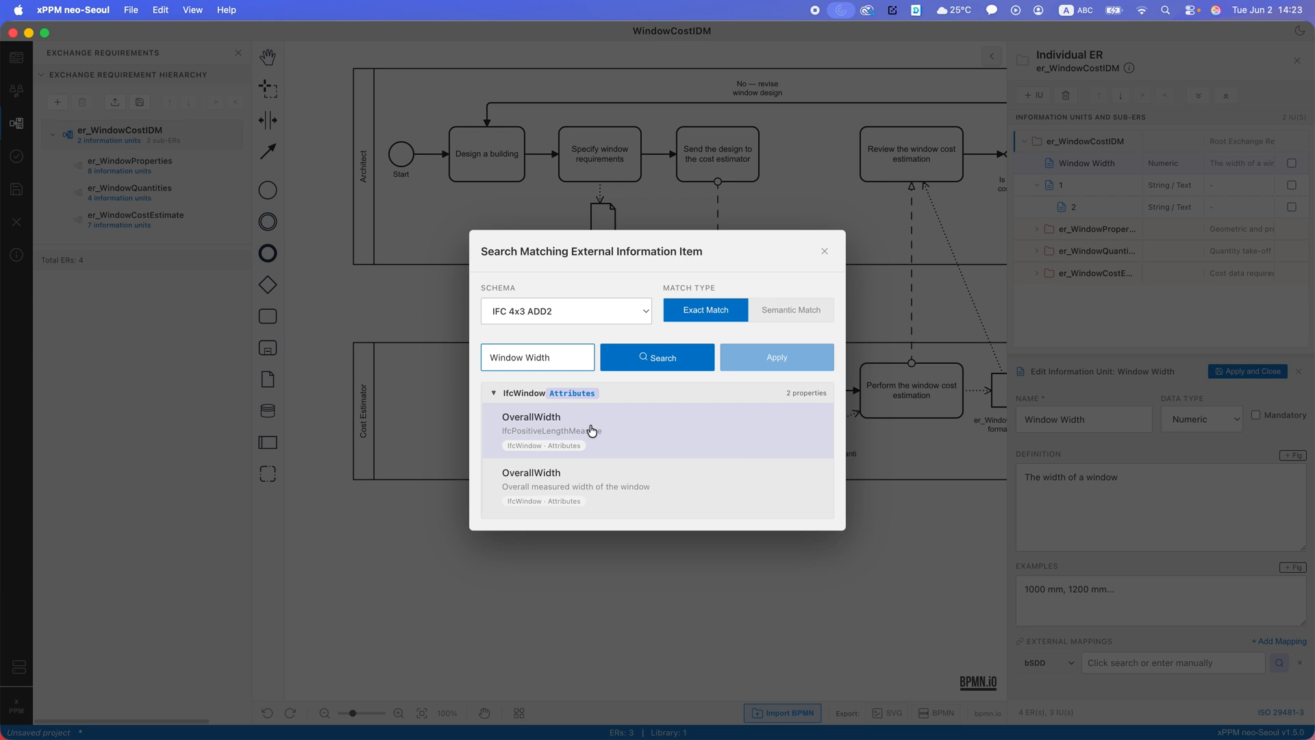
- Map the Window Width information unit to the IfcWindow OverallWidth attribute found in the IFC 4x3 ADD2 schema
click(624, 431)
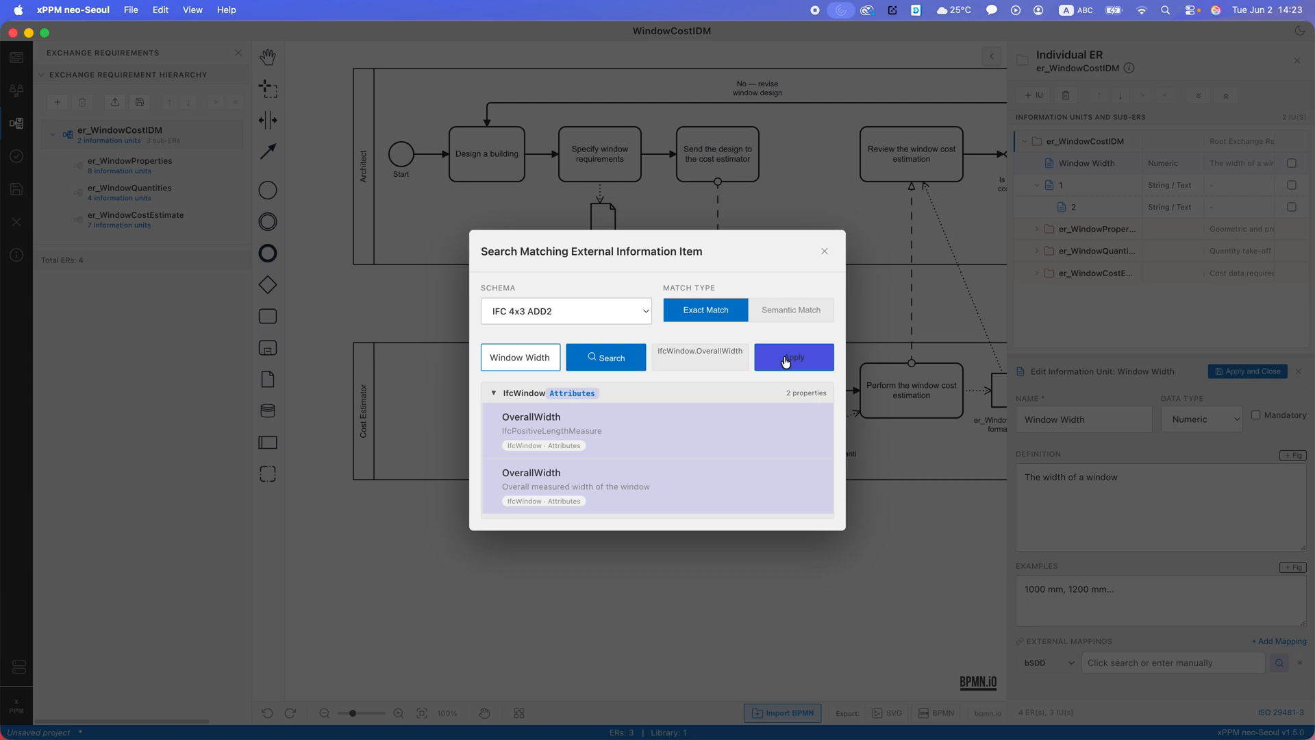
click(786, 362)
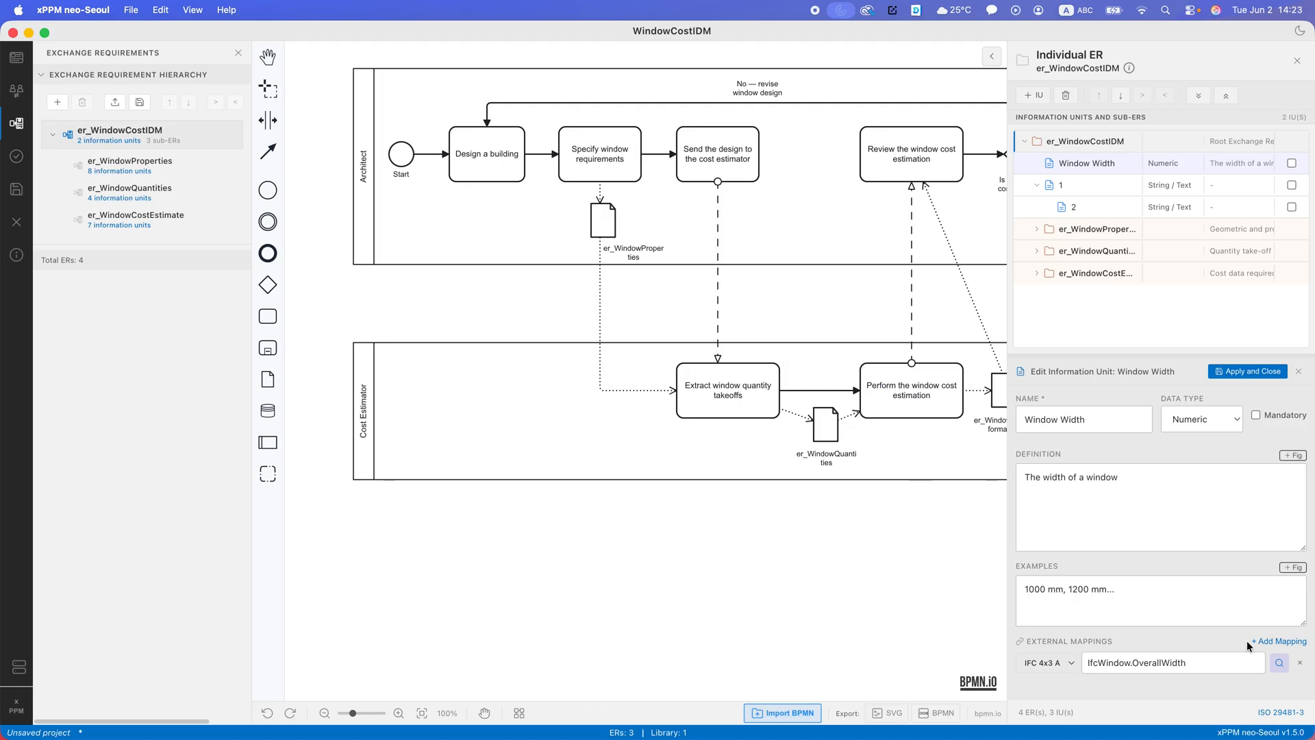
- Reopen the mapping's external item search, find Window Width in IFC 4x3 ADD2 with Semantic Match, and select IfcWindow OverallWidth
click(1279, 662)
click(791, 313)
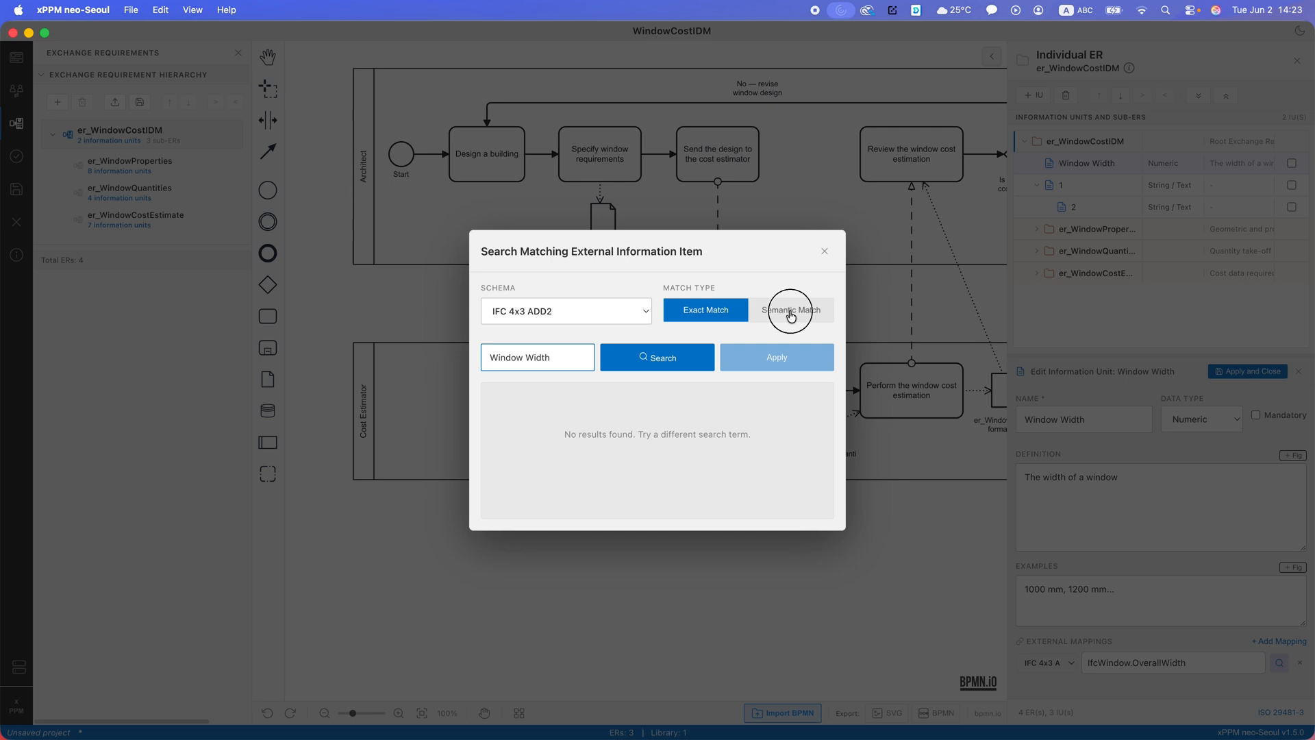
double_click(525, 357)
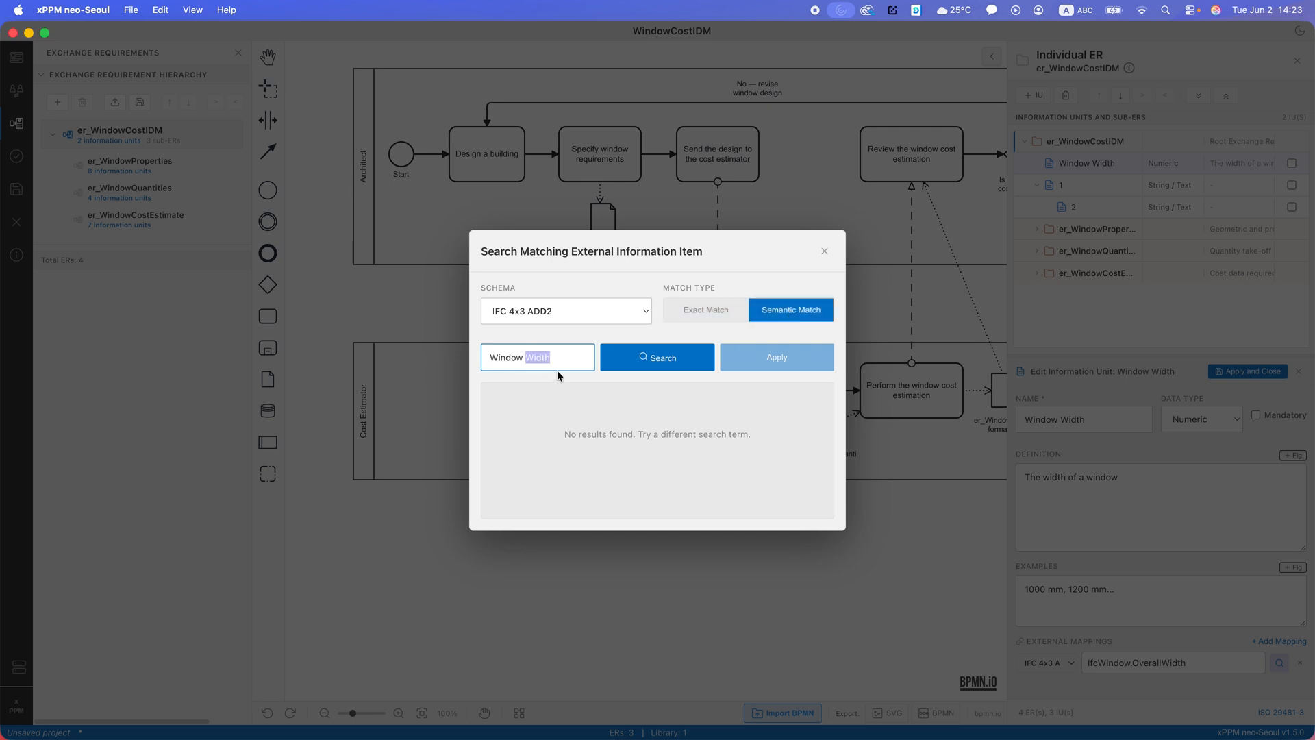
click(624, 361)
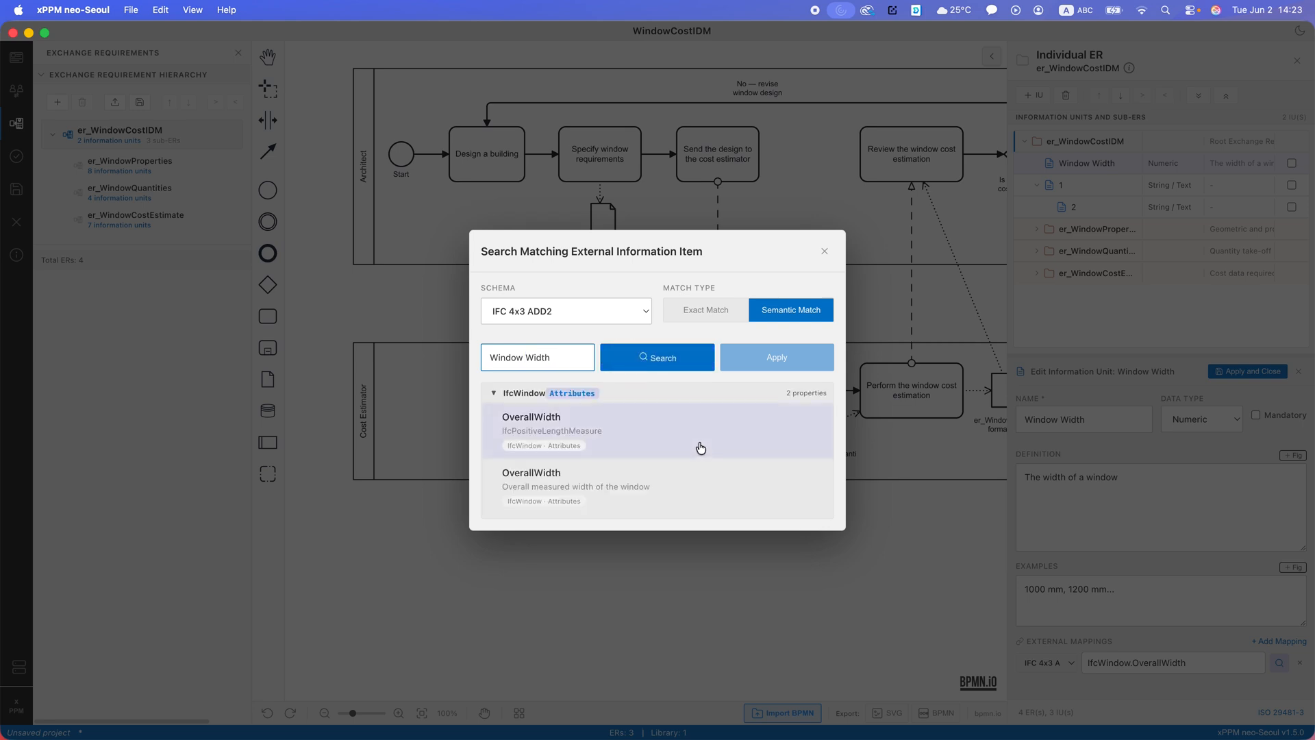
click(668, 436)
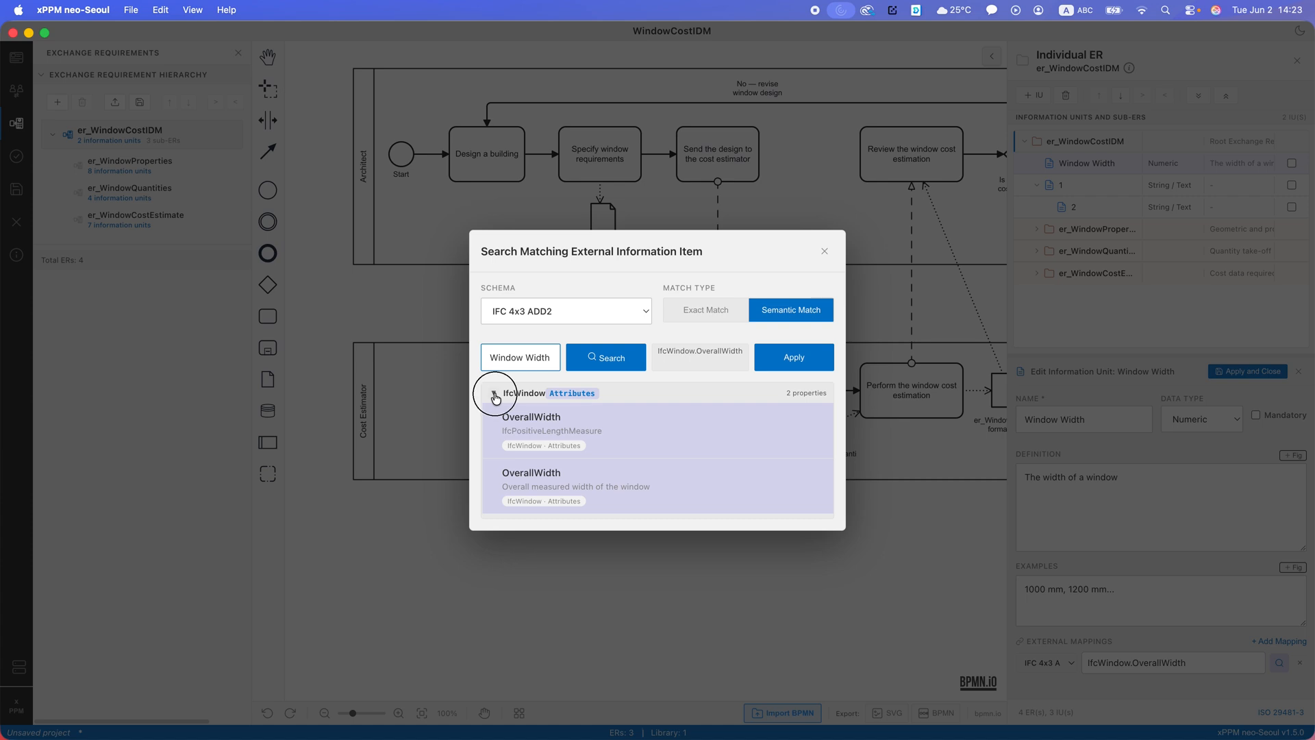
- Switch the search schema to bSDD (cached) and run a semantic search for Window Width
click(606, 311)
click(607, 296)
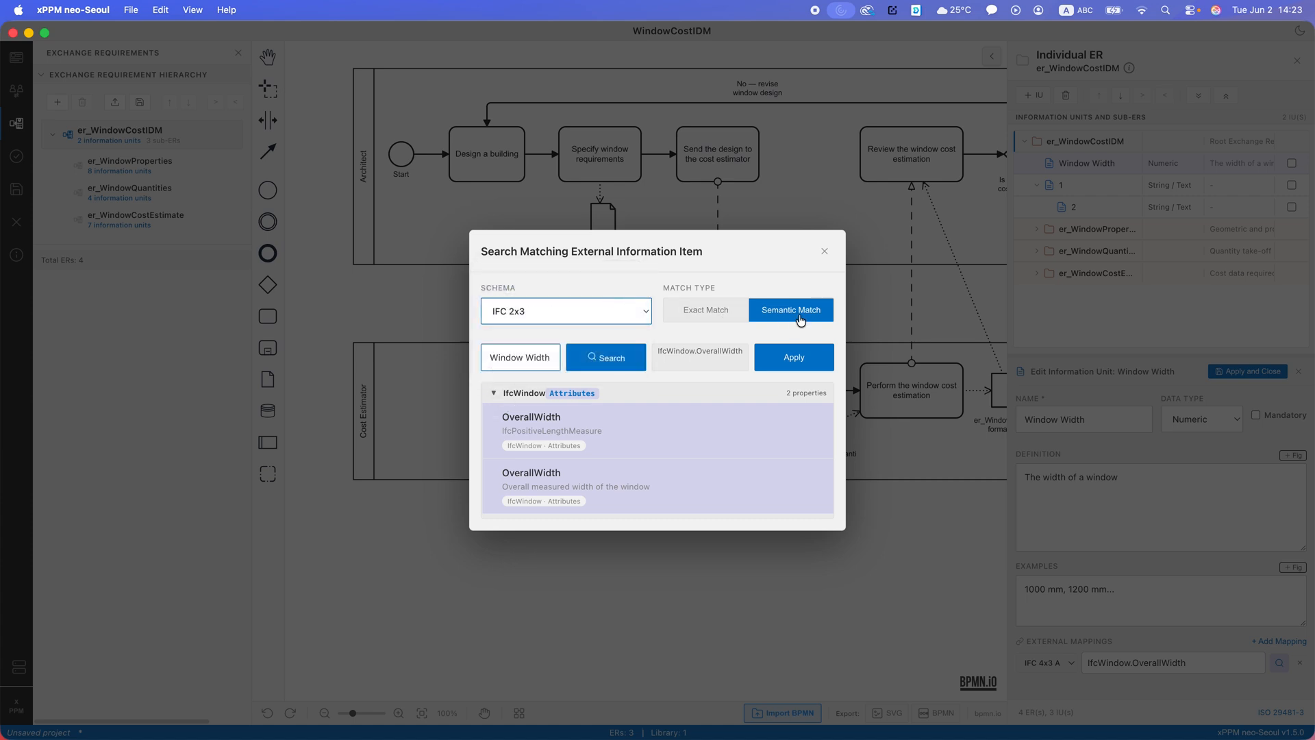
click(587, 312)
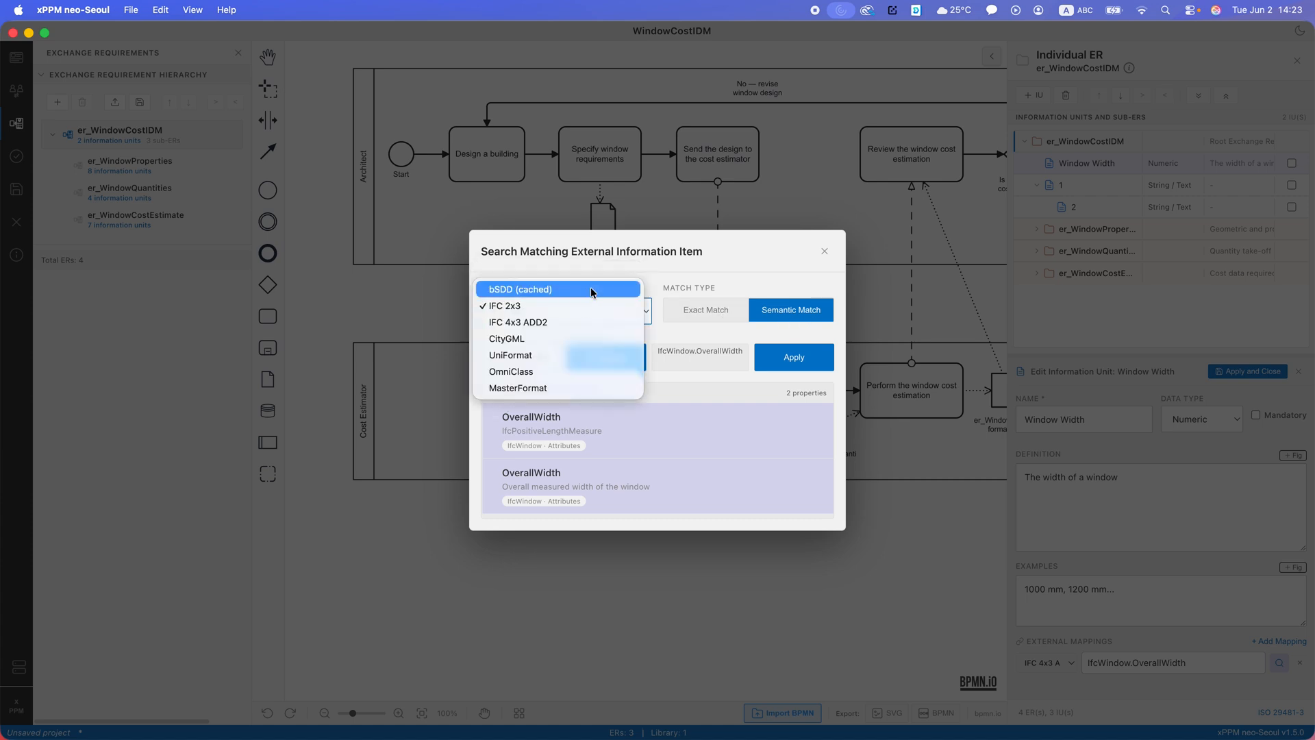
click(590, 288)
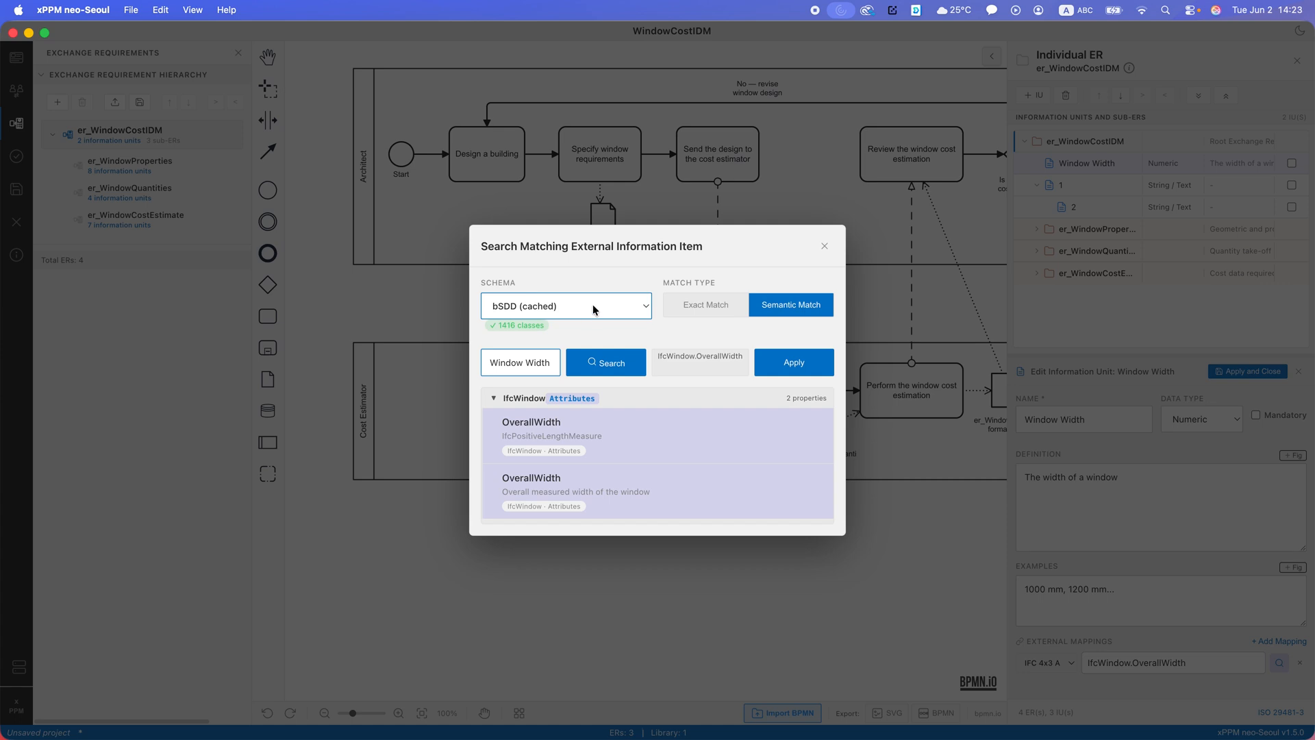
click(617, 358)
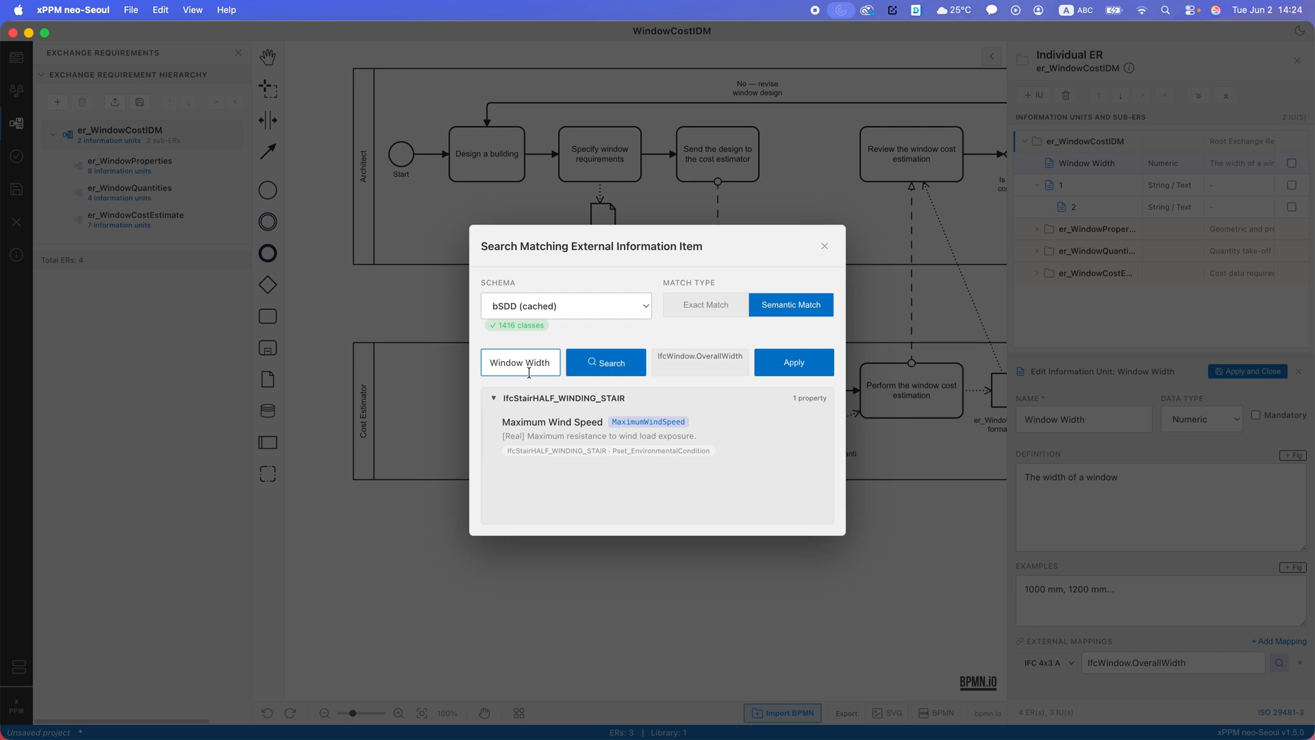
- Search bSDD for Window Width with Exact Match and browse the properties of the IfcWindow entity
click(697, 307)
click(578, 354)
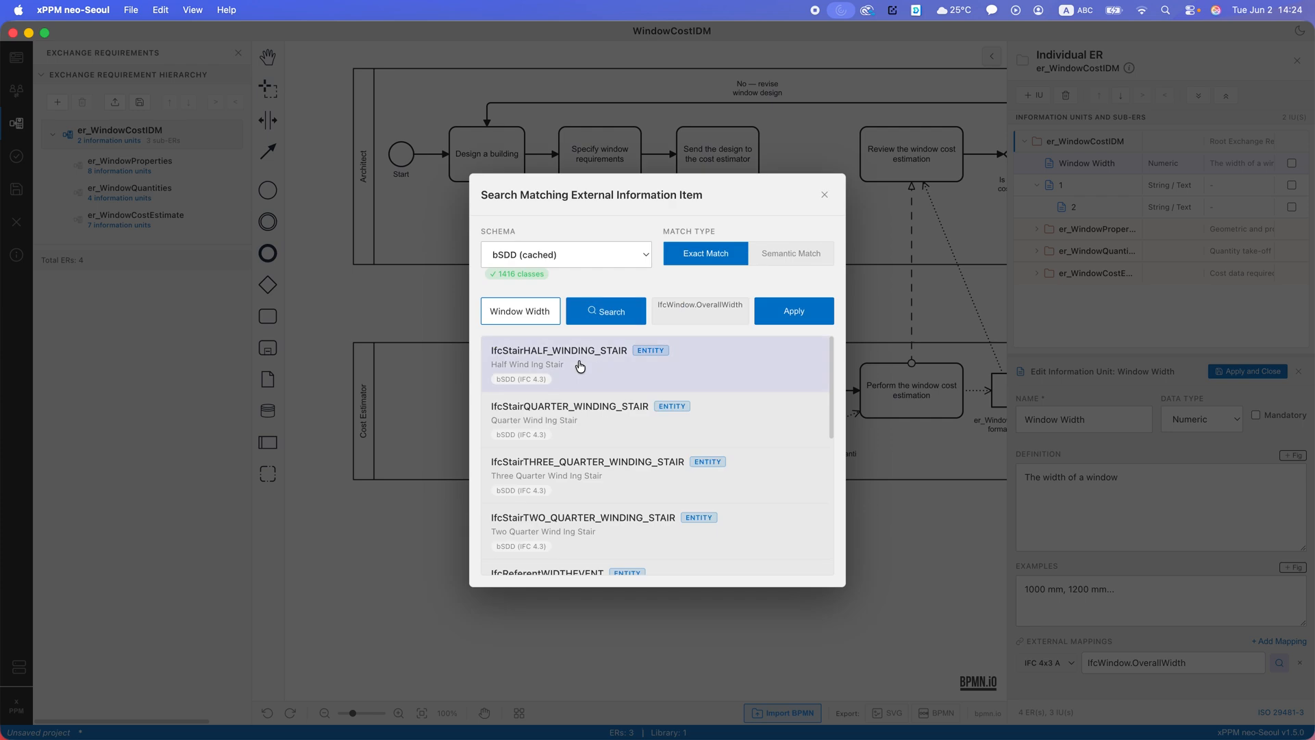
scroll(717, 446, down, 10)
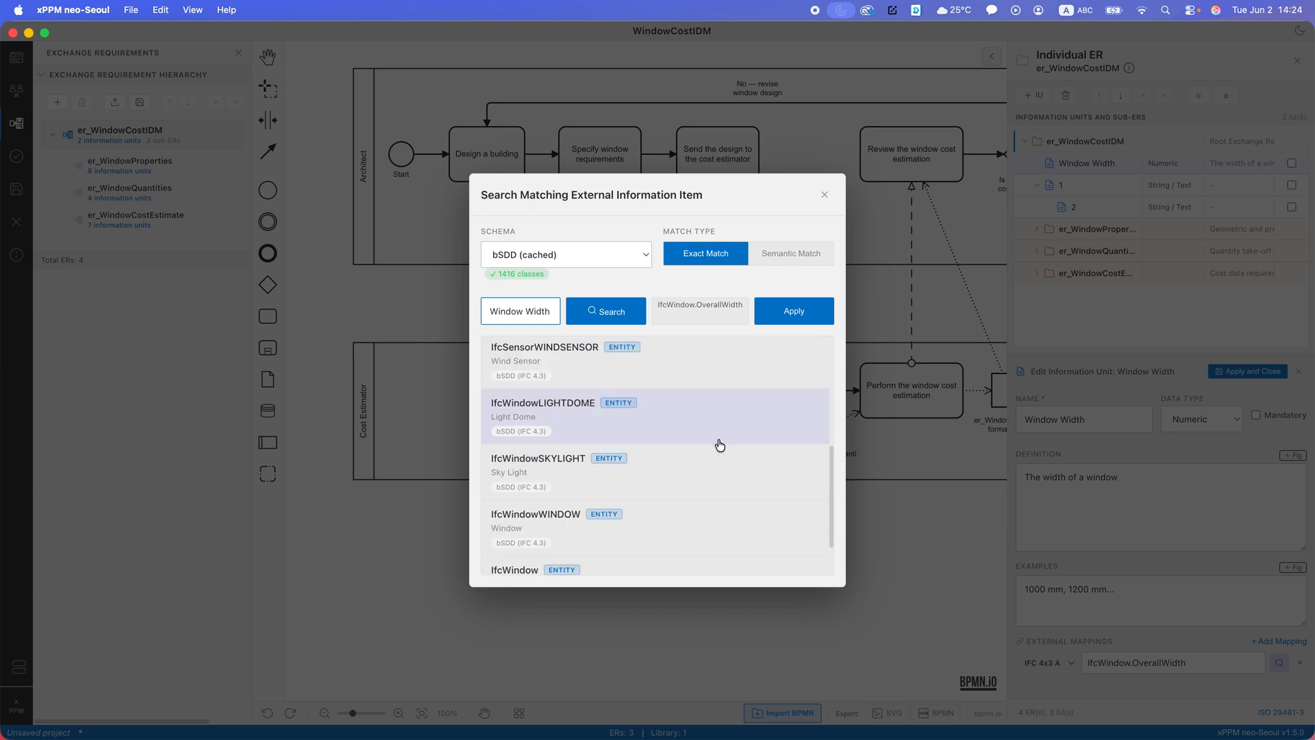
click(508, 548)
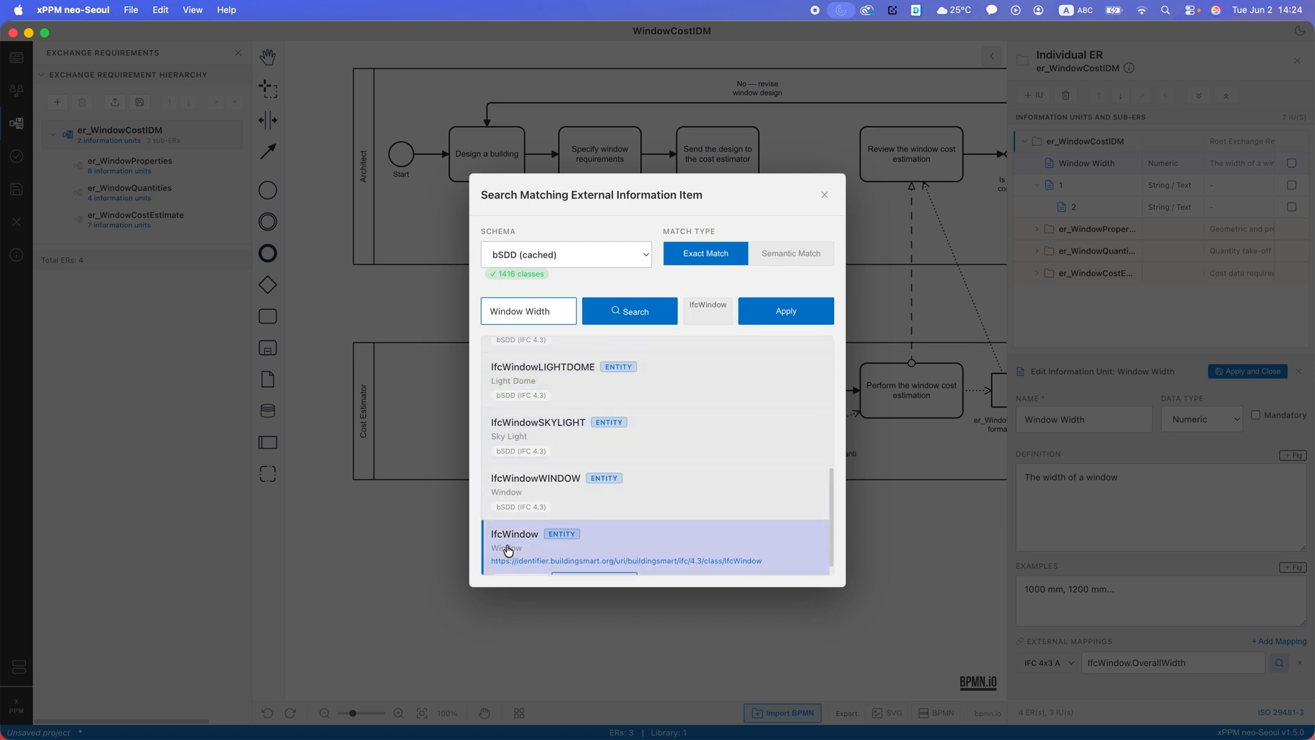
click(594, 562)
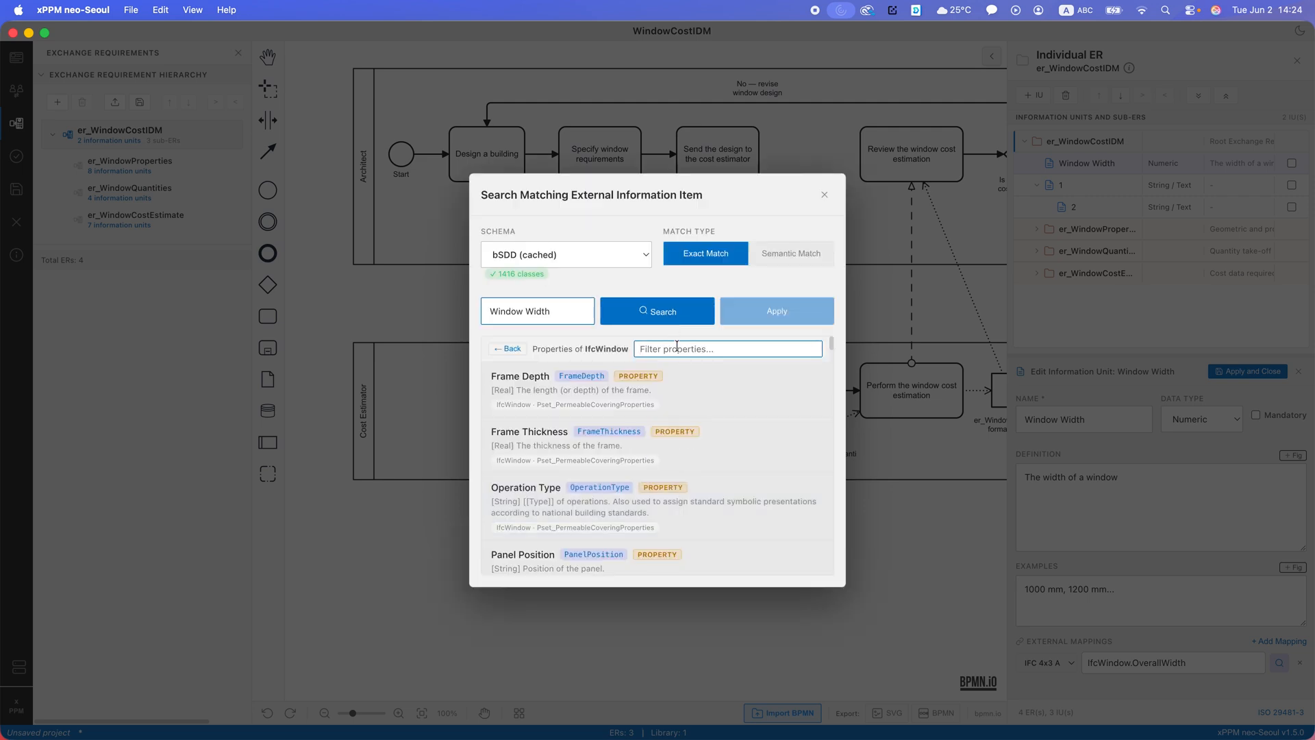
- Filter the IfcWindow properties by "width" and apply Overall Width as the external mapping
text(width)
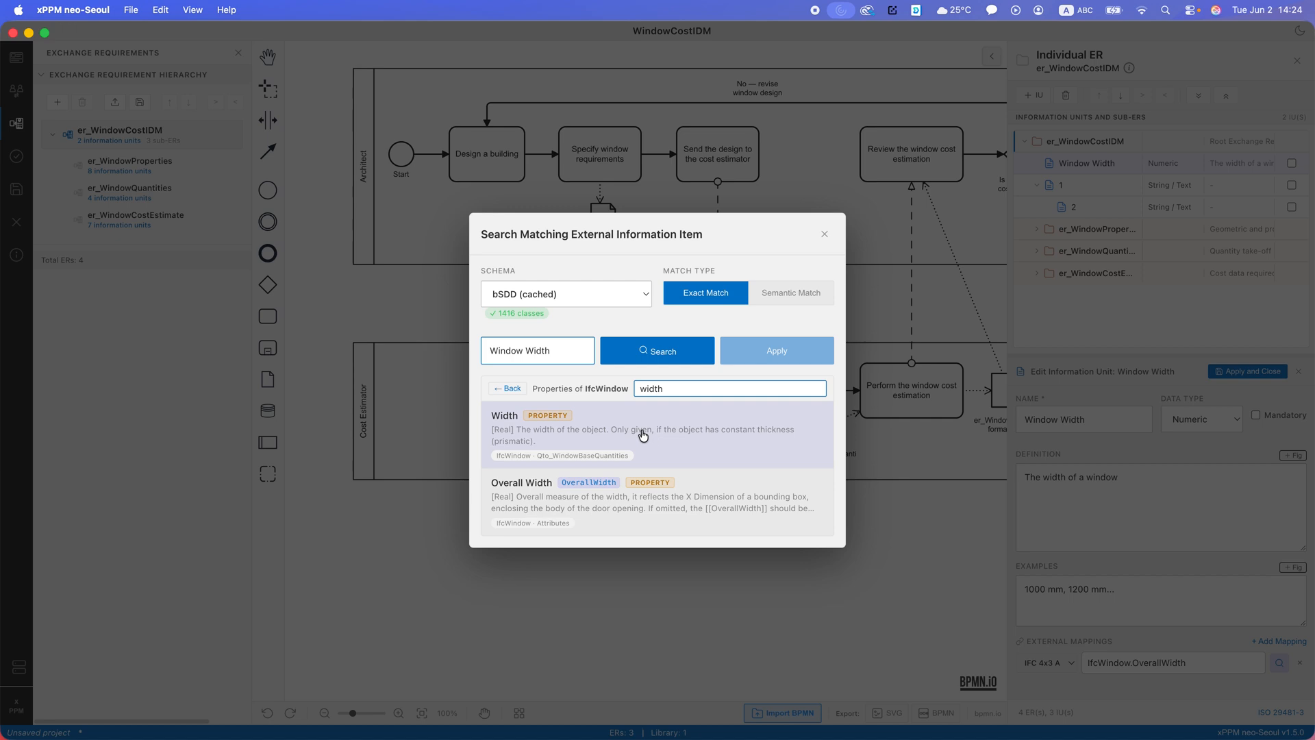
click(631, 506)
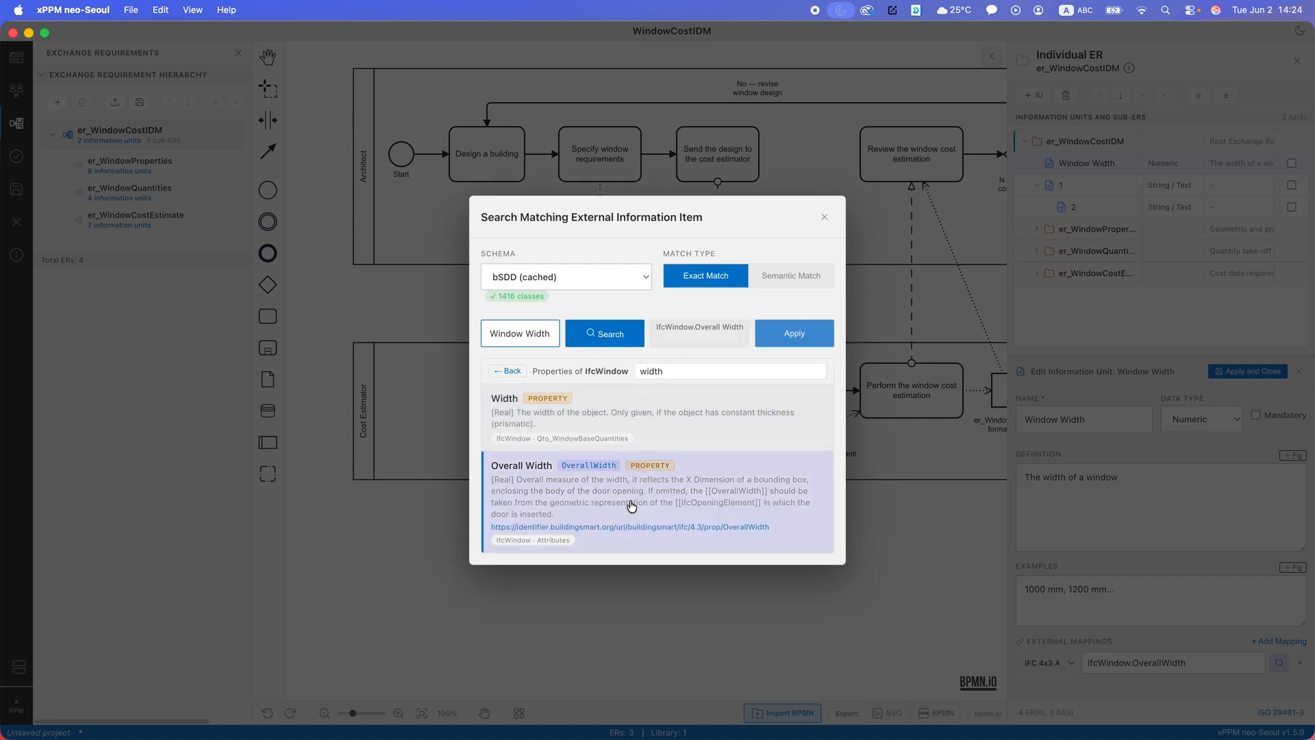
click(787, 328)
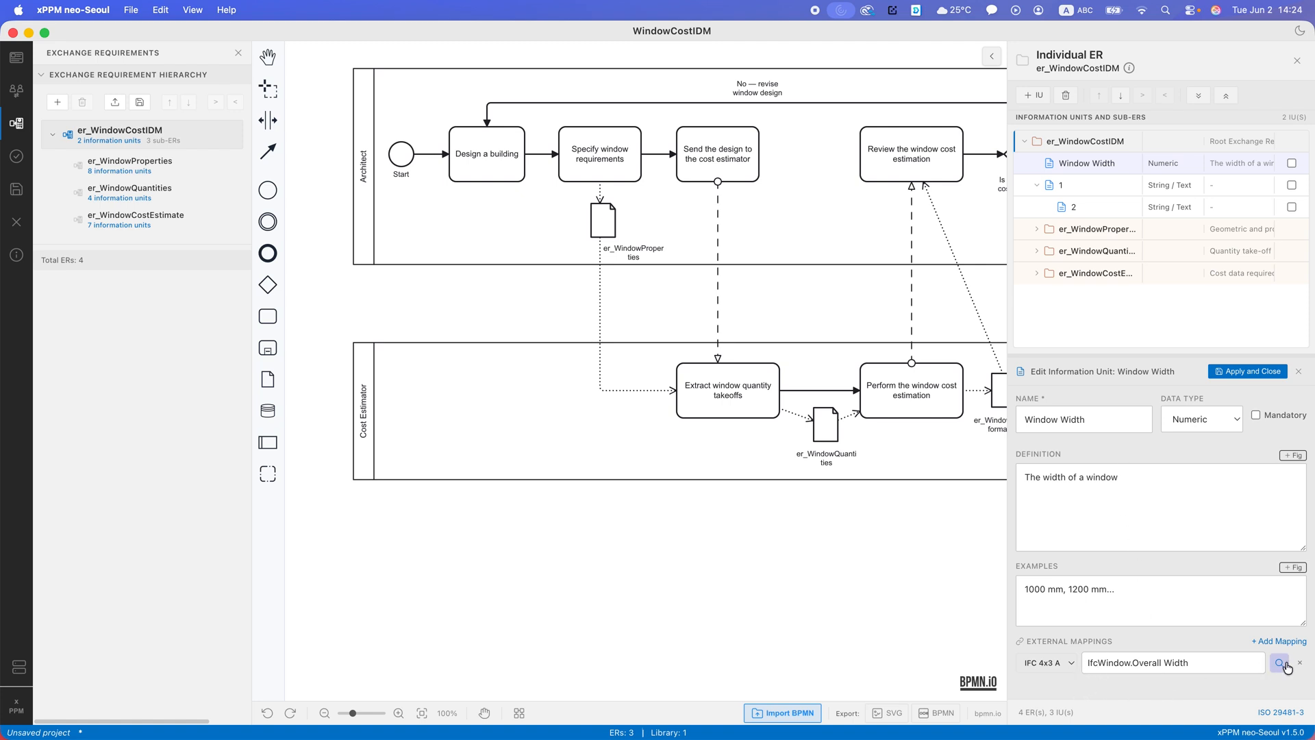
- Add a second external mapping, search bSDD for Window Width with Exact Match, and browse the IfcWindow entity's properties
click(1259, 642)
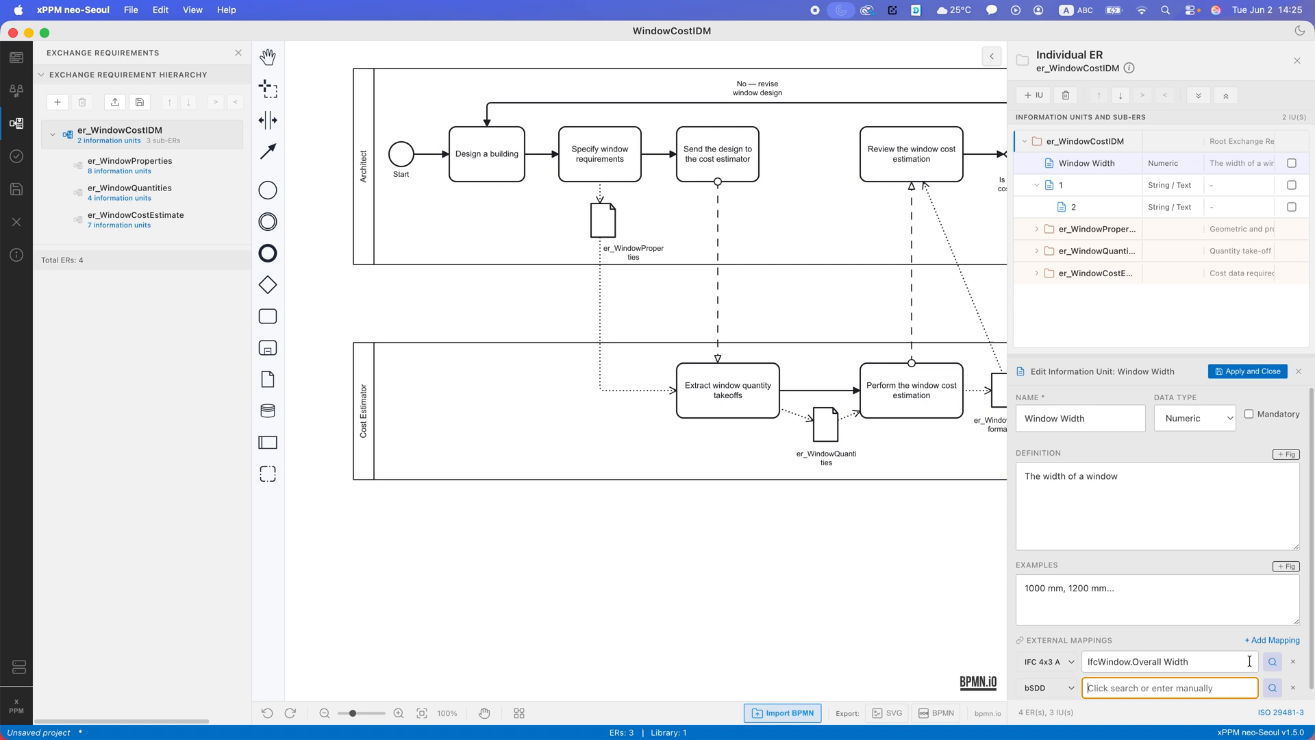
click(1271, 689)
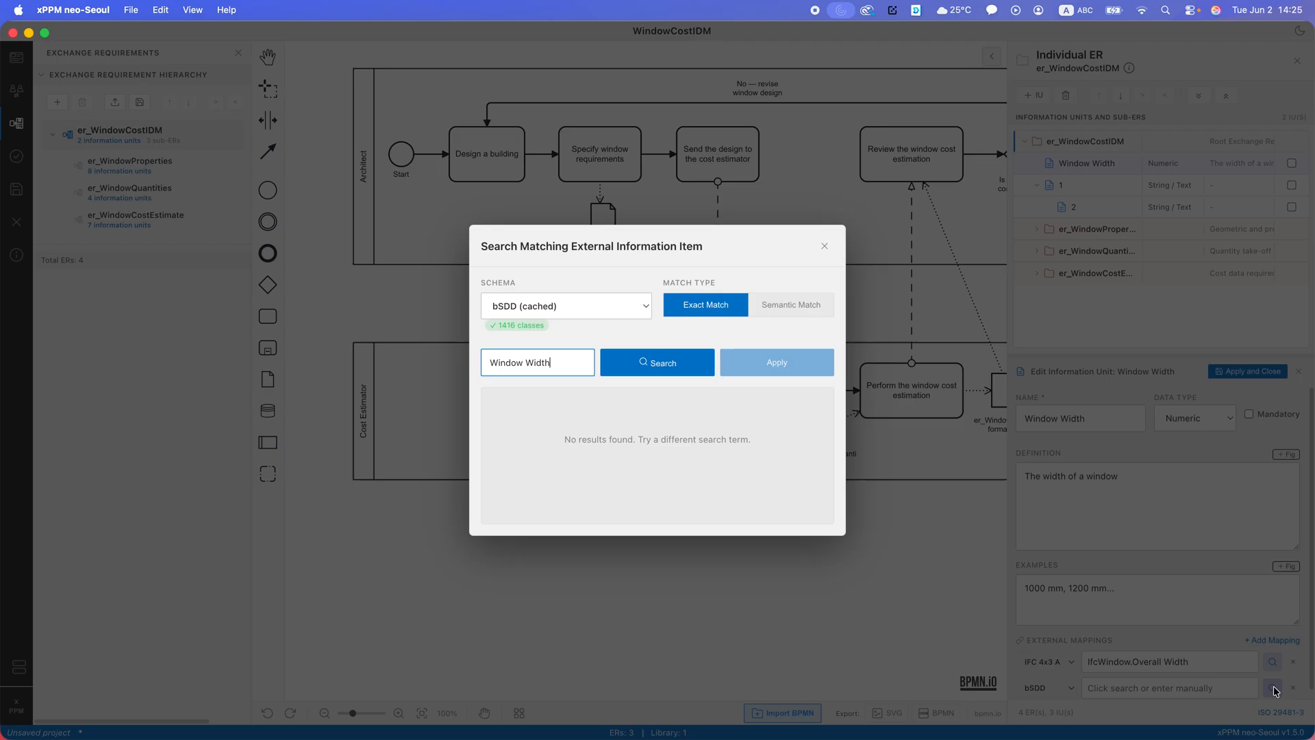
click(643, 363)
scroll(684, 505, down, 5)
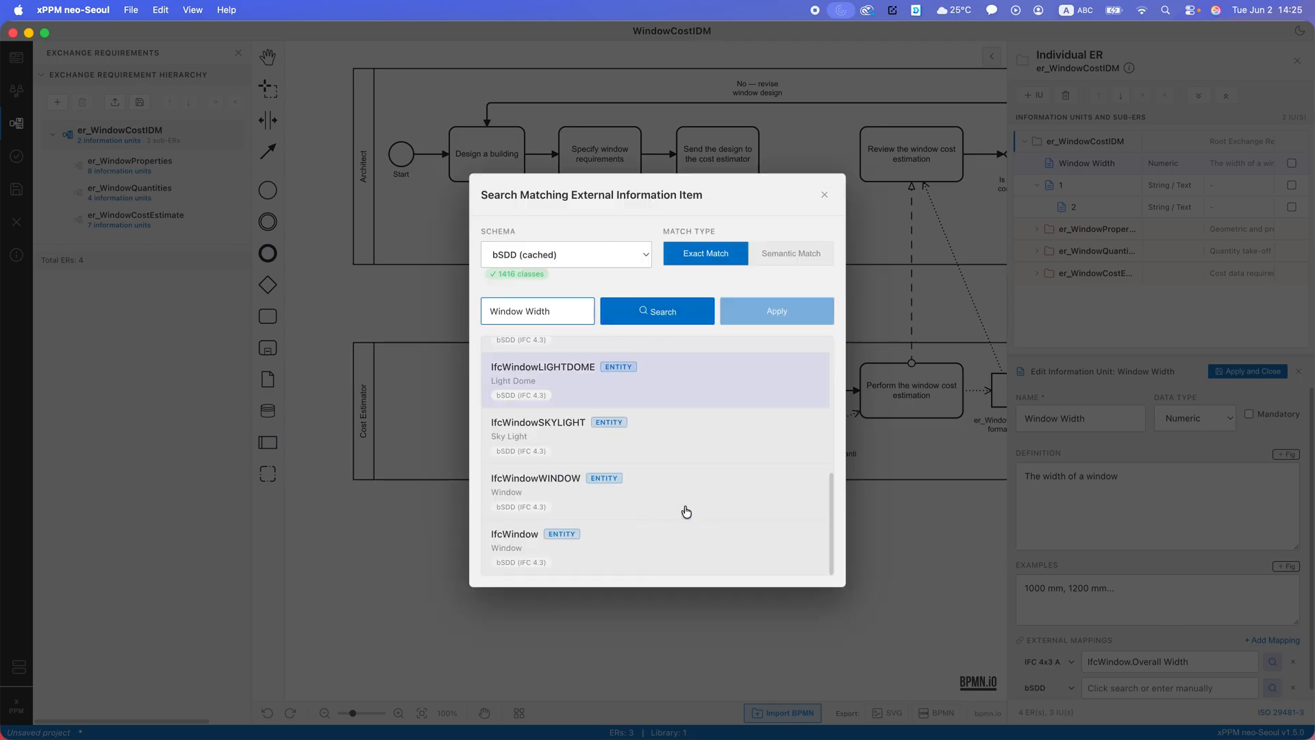
click(549, 538)
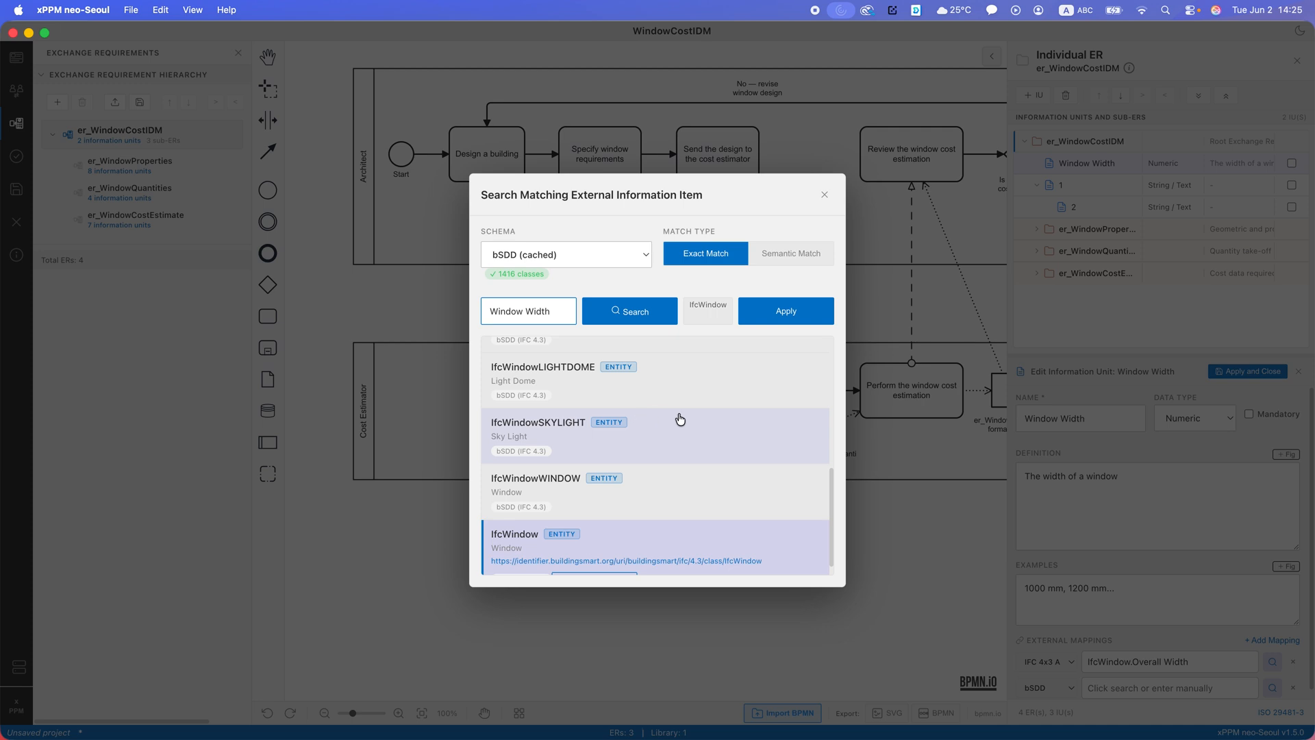
scroll(678, 521, down, 1)
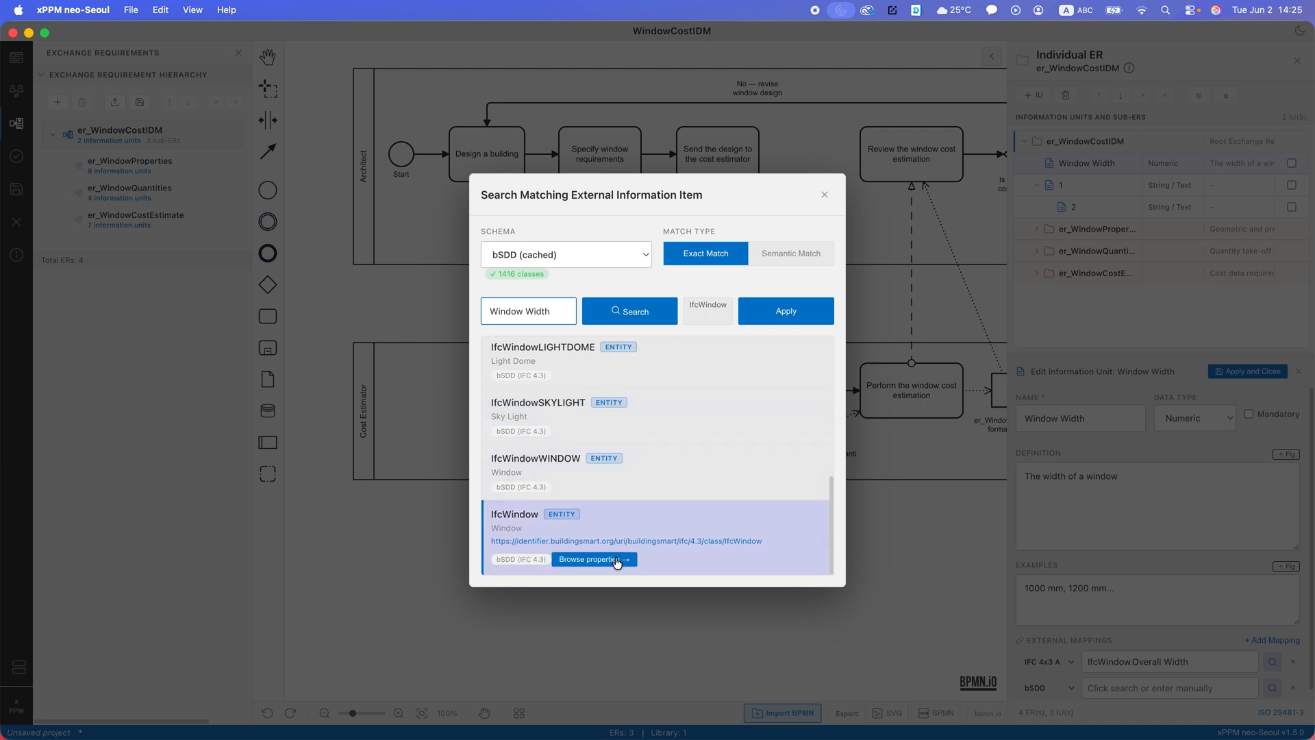
click(614, 557)
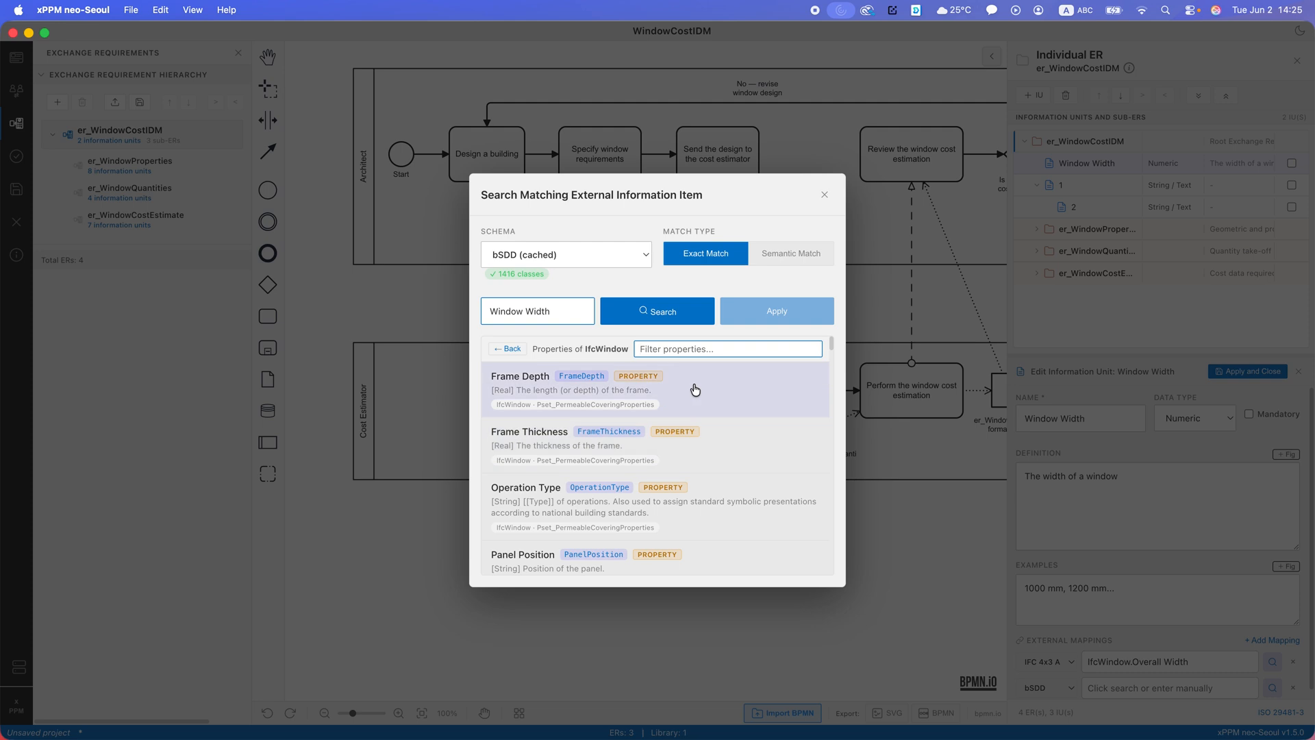
- Filter the IfcWindow properties by "width" and apply Width from Qto_WindowBaseQuantities as the second mapping
click(692, 349)
text(width)
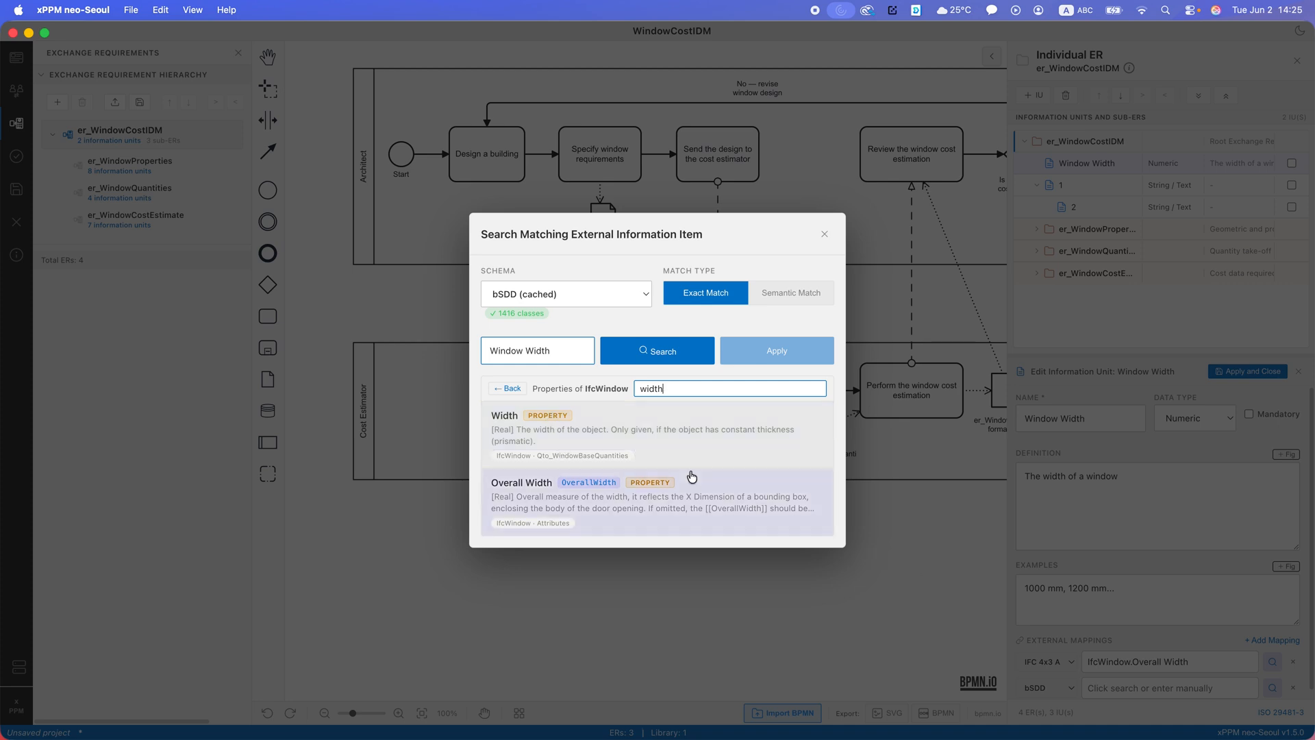
click(591, 445)
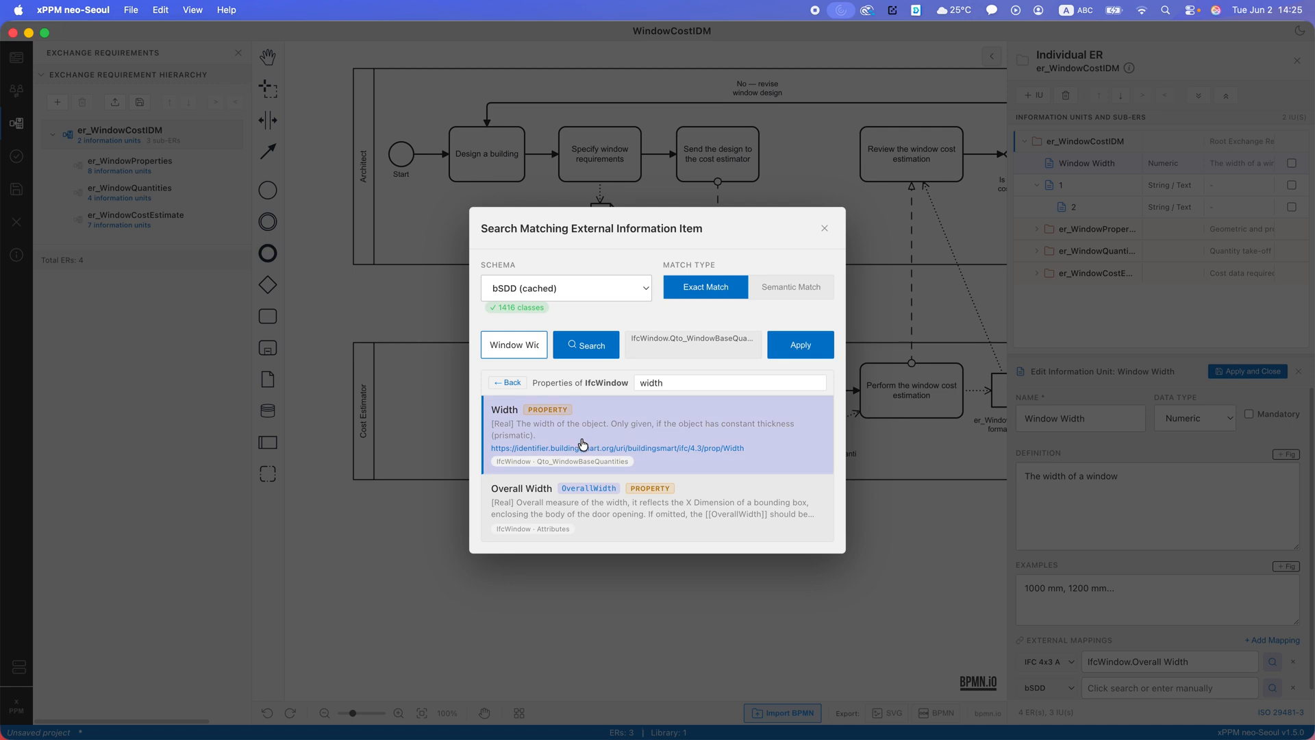
click(806, 343)
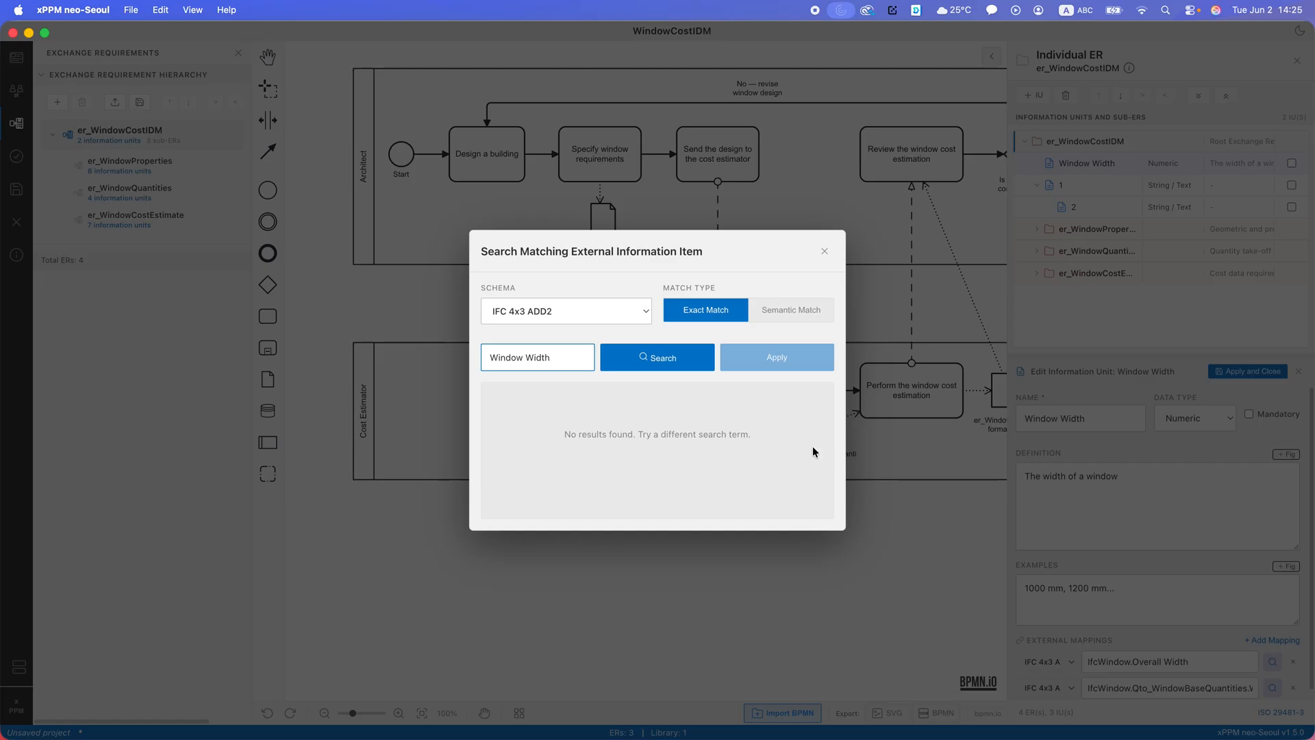
- Inspect the full path stored in the second external mapping
click(1273, 688)
click(1136, 685)
drag(1139, 687, 1217, 687)
click(1219, 685)
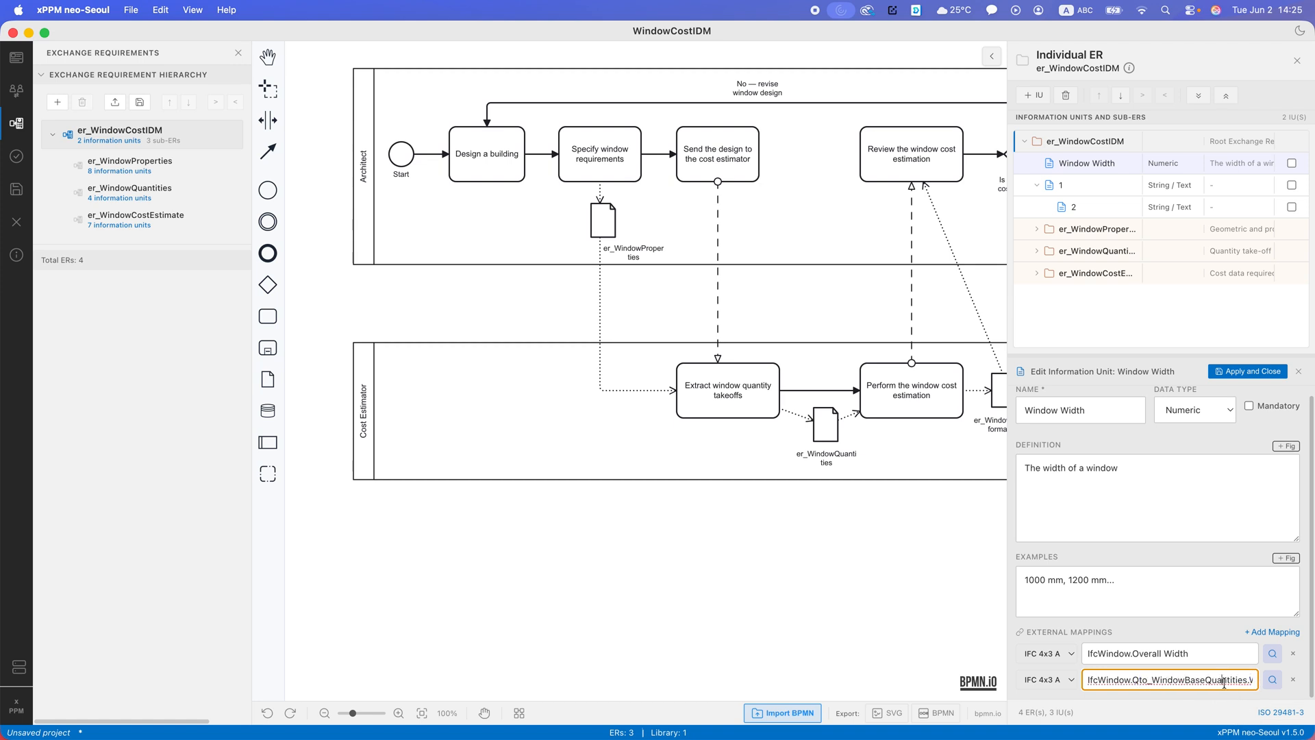
- Reopen the second mapping's search, look up Window Width in bSDD (cached), and browse the IfcWindow properties again
click(1271, 681)
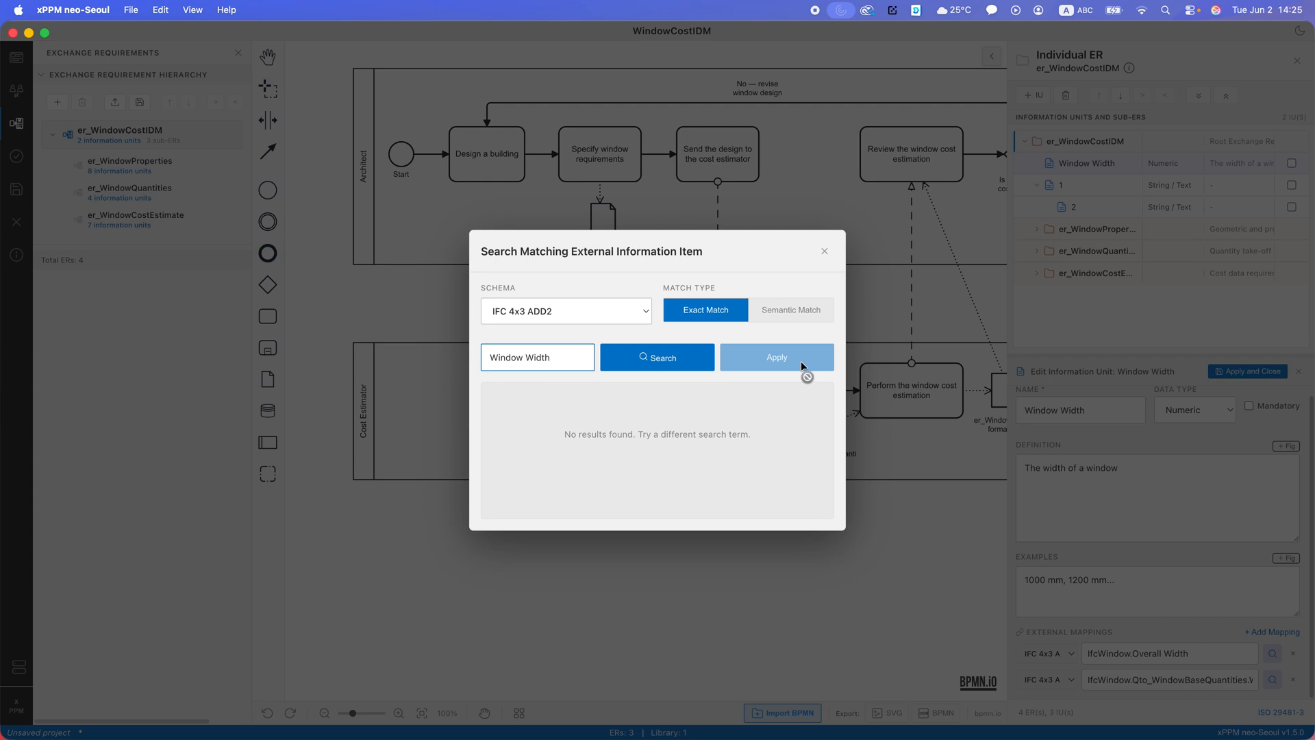
click(623, 309)
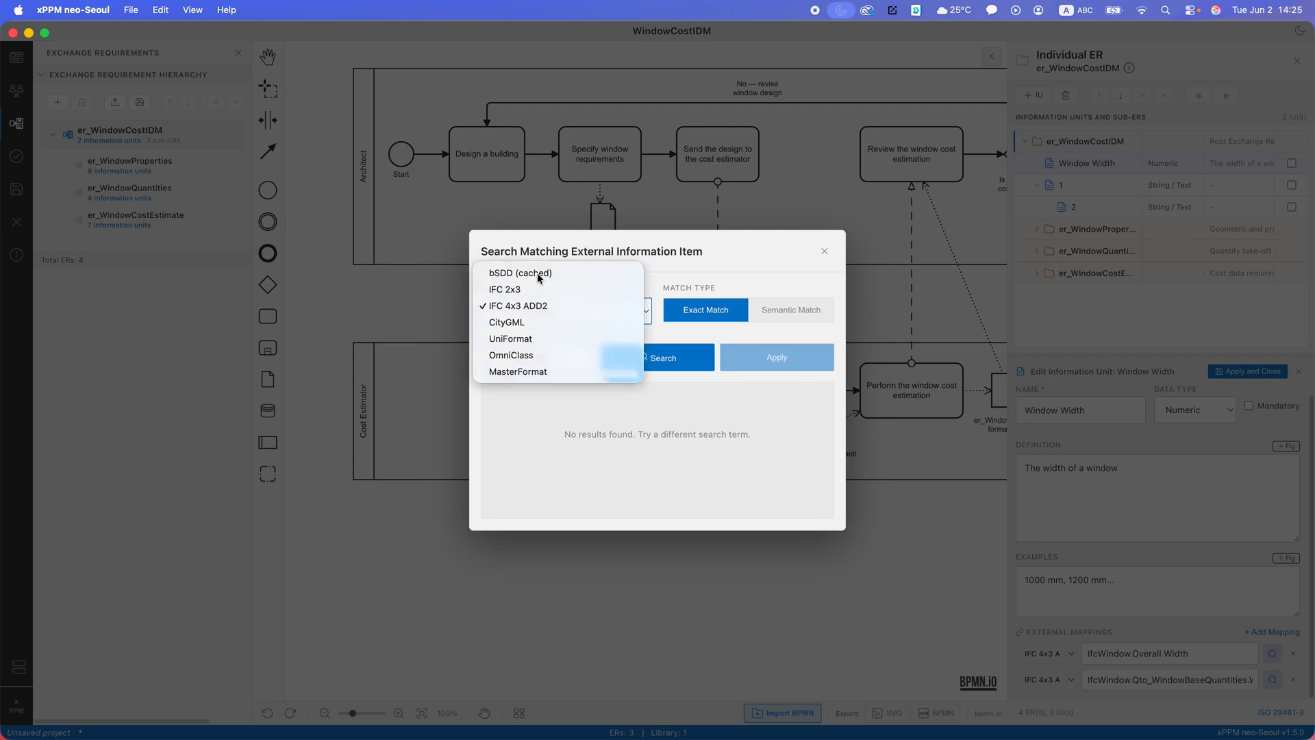
click(534, 268)
click(680, 374)
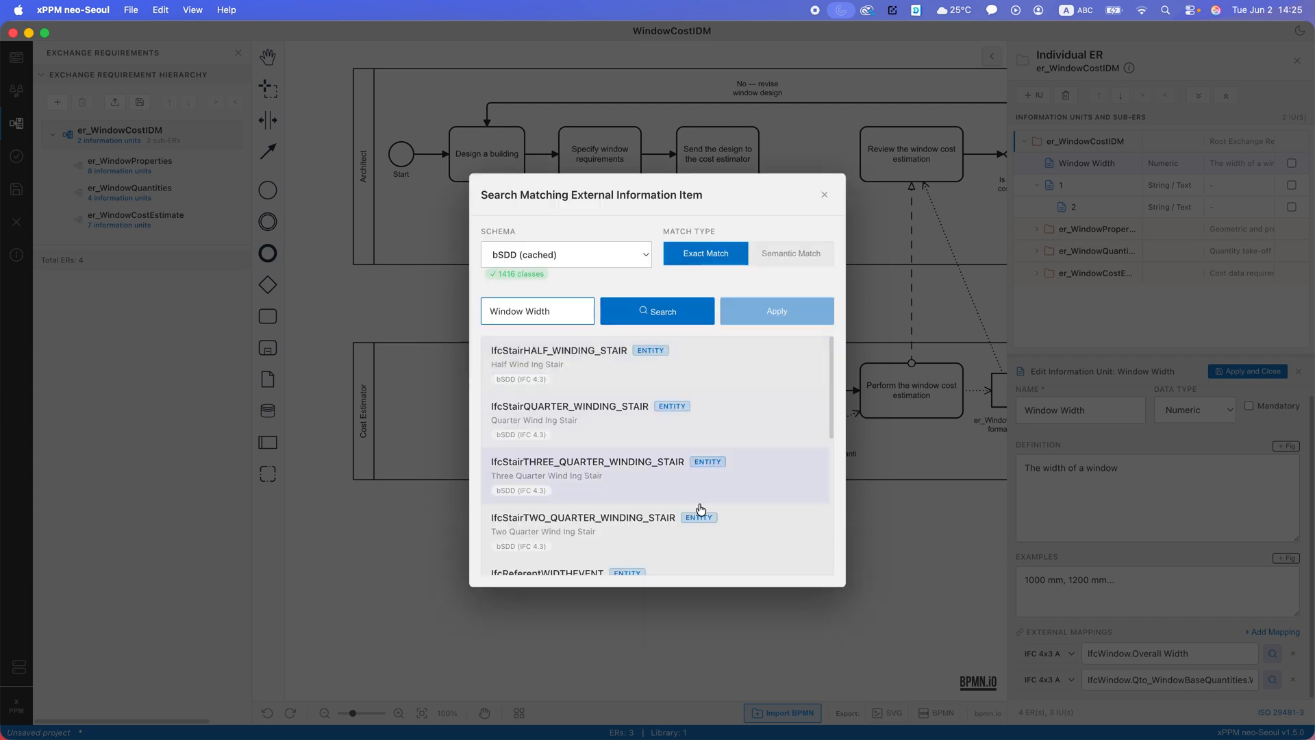
scroll(657, 520, down, 10)
click(578, 549)
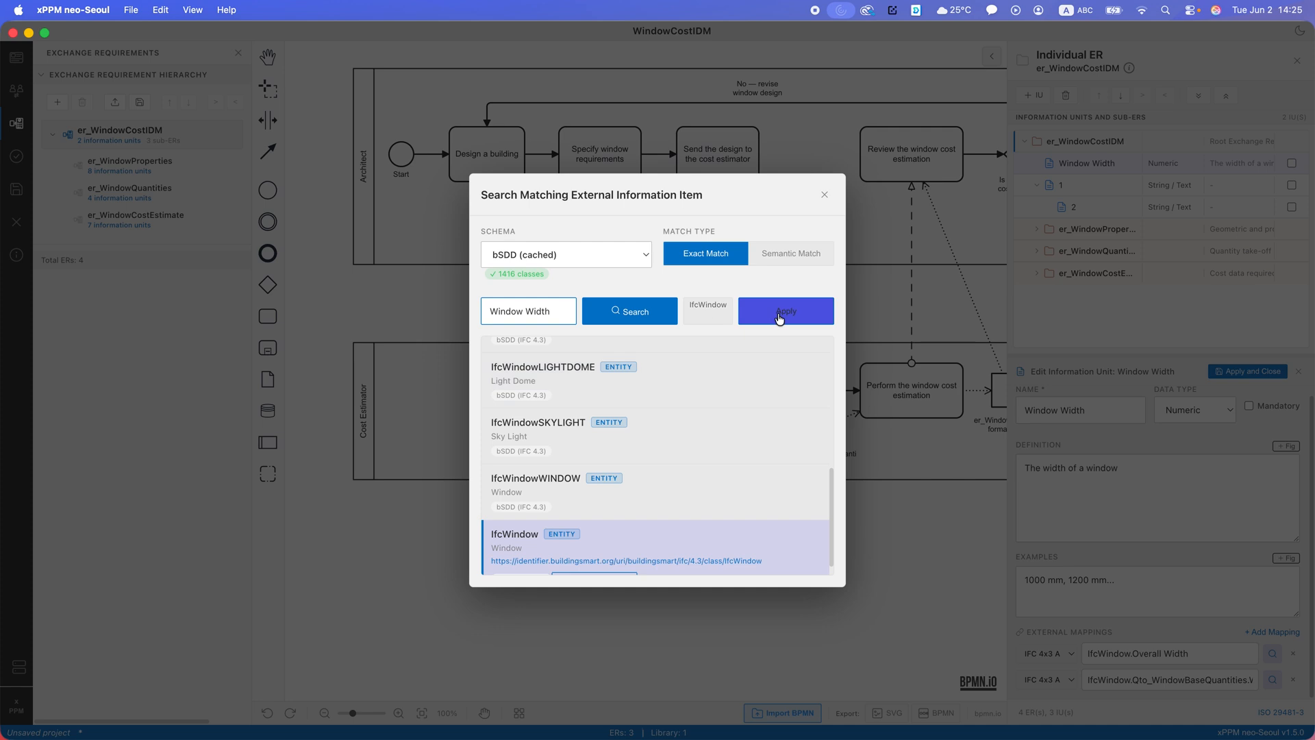
click(654, 321)
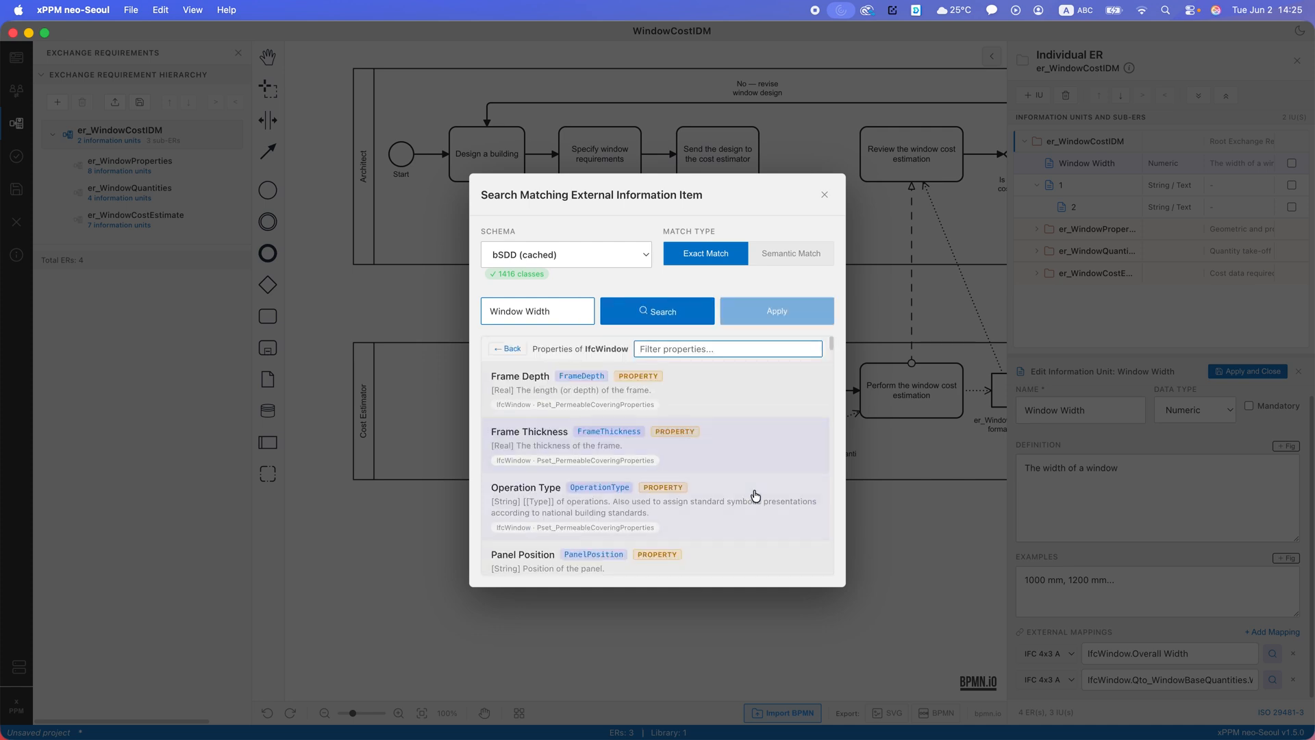
- Filter the properties by "width", check the path of the Qto_WindowBaseQuantities Width property, and close the search without applying
text(width)
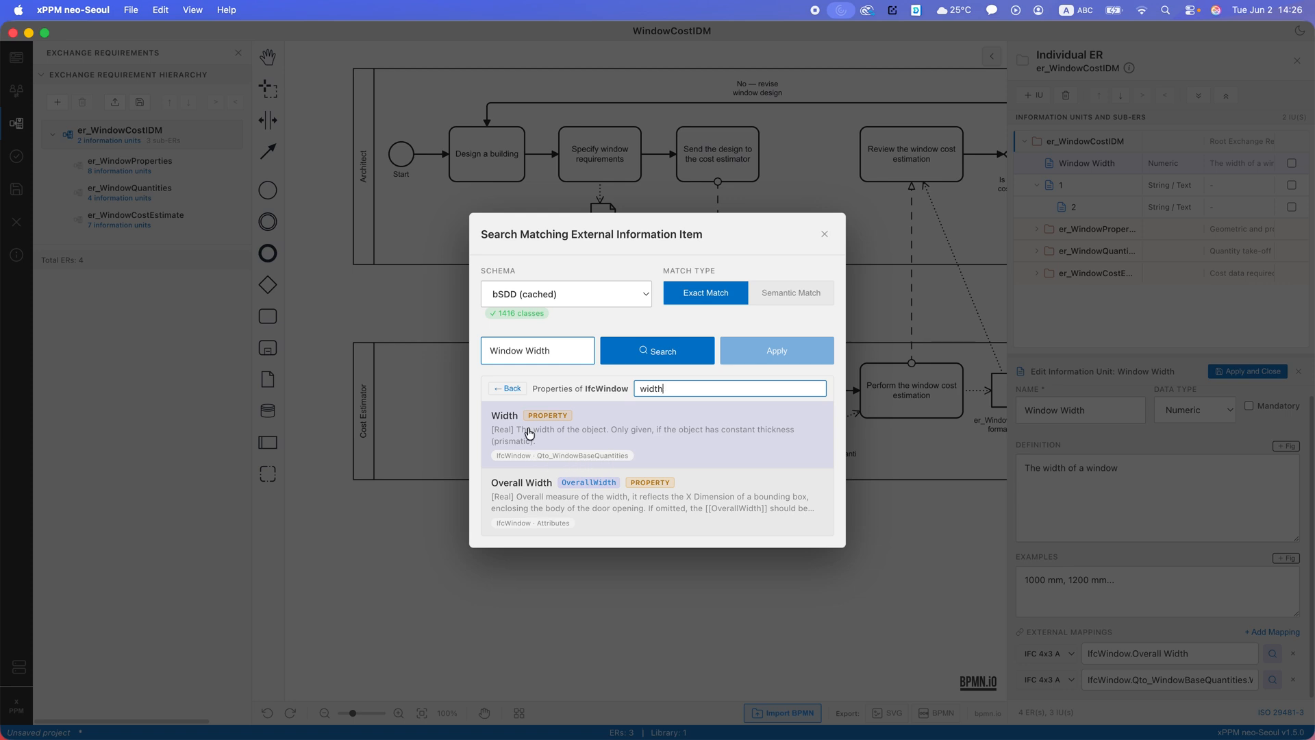
click(602, 441)
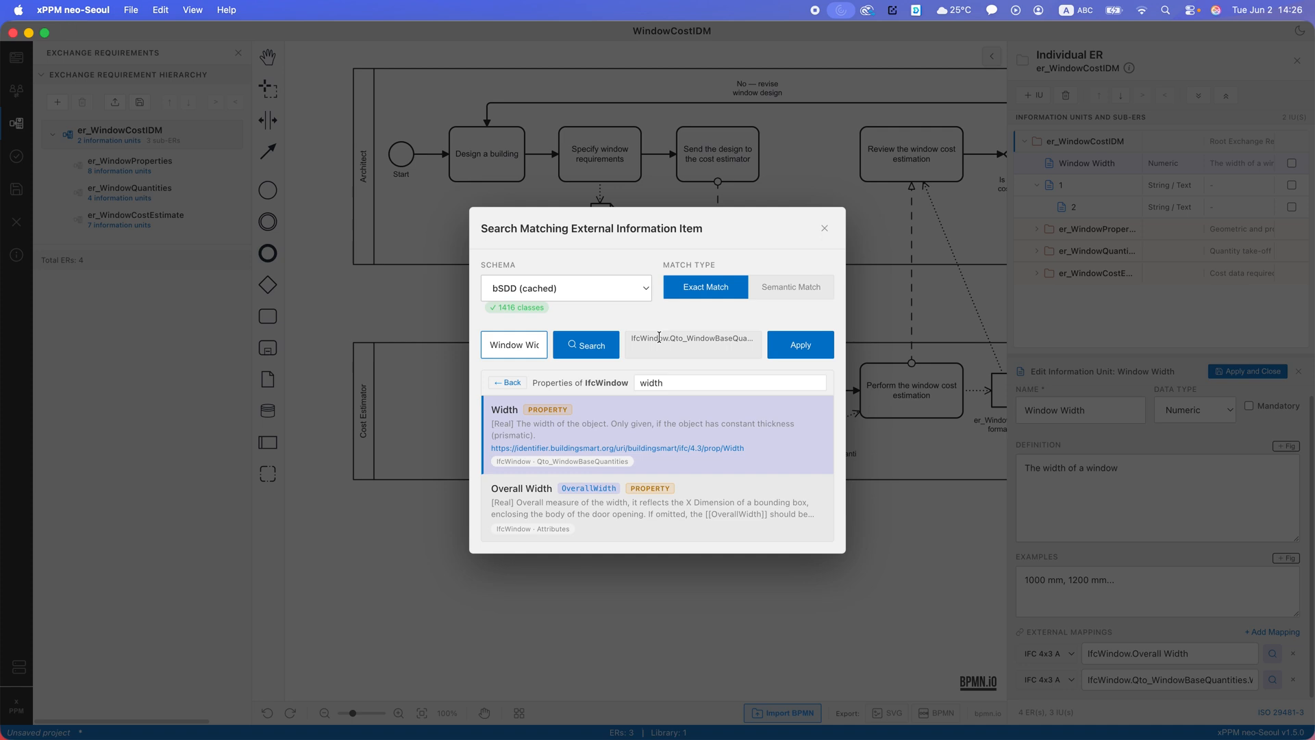
drag(659, 337, 768, 342)
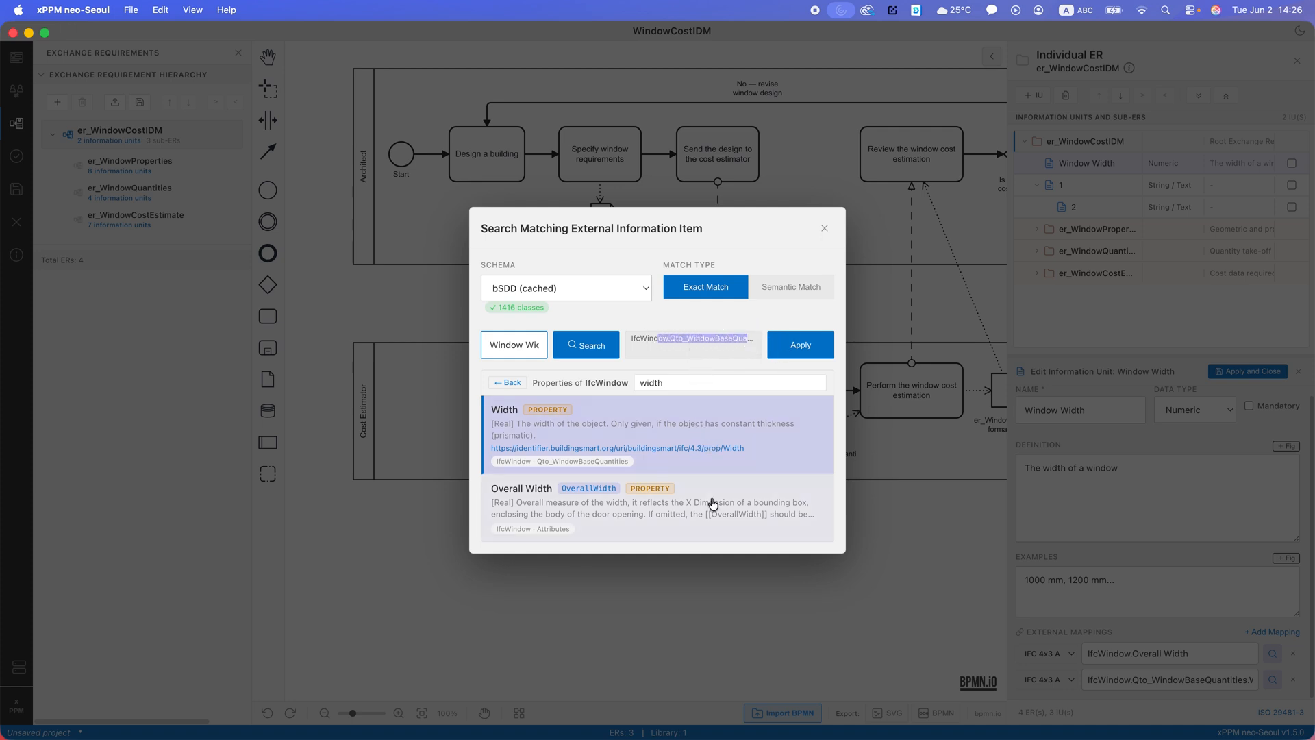
click(1180, 692)
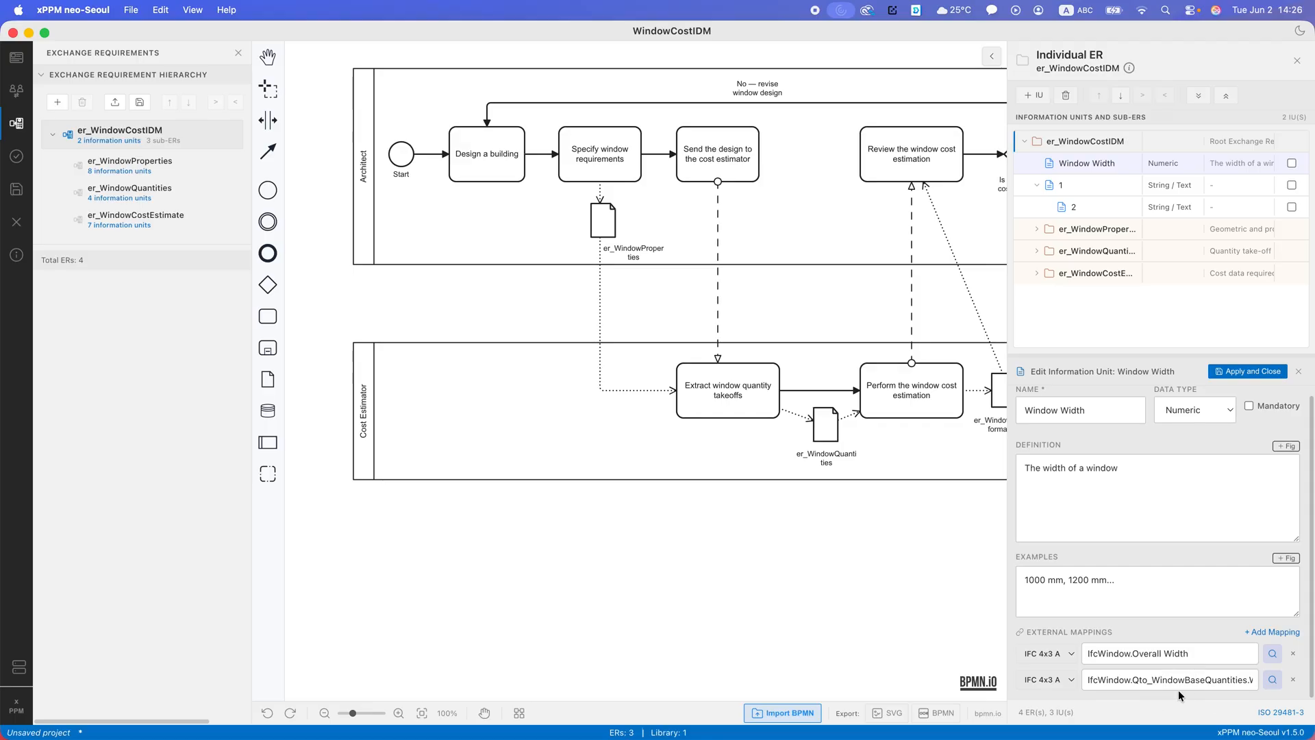
- Check the full path of the second external mapping, and apply and close the Window Width information unit
click(1110, 679)
drag(1109, 679, 1242, 680)
click(1181, 687)
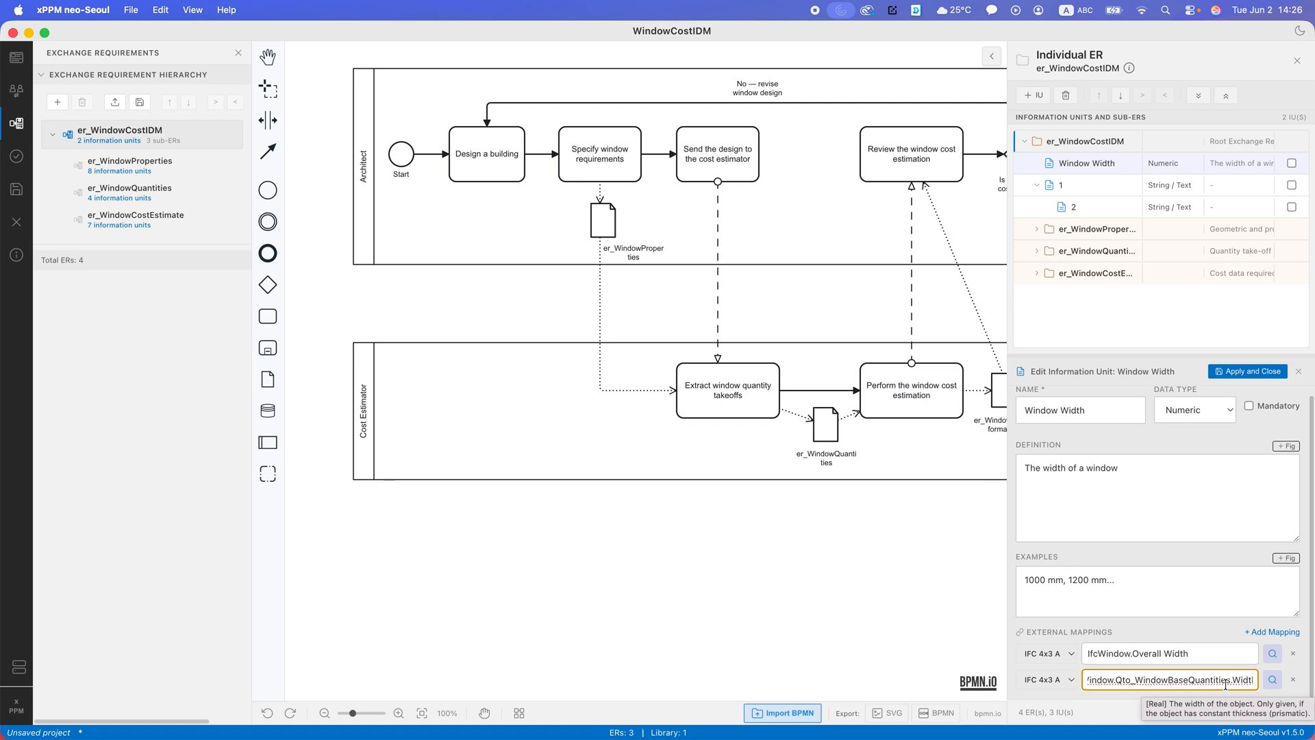
click(1242, 370)
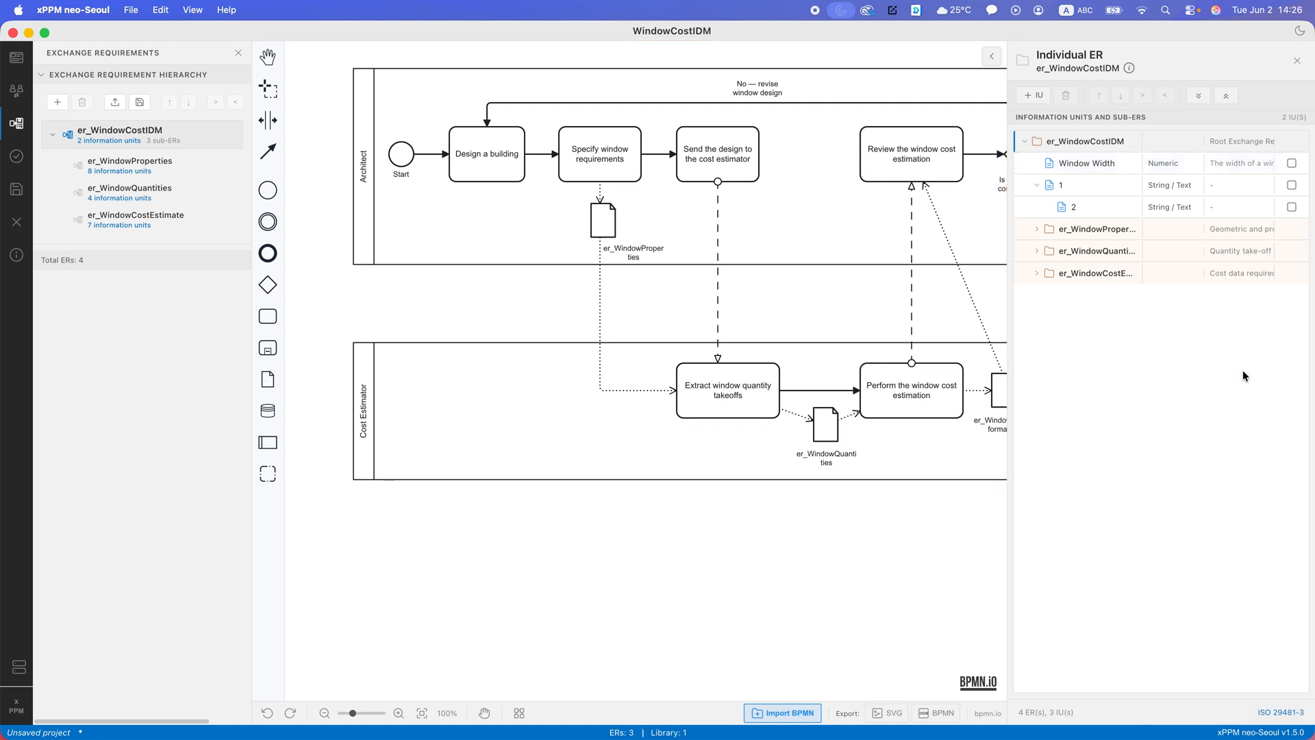
- Reopen the Window Width information unit under er_WindowCostIDM and mark it as mandatory
click(1134, 167)
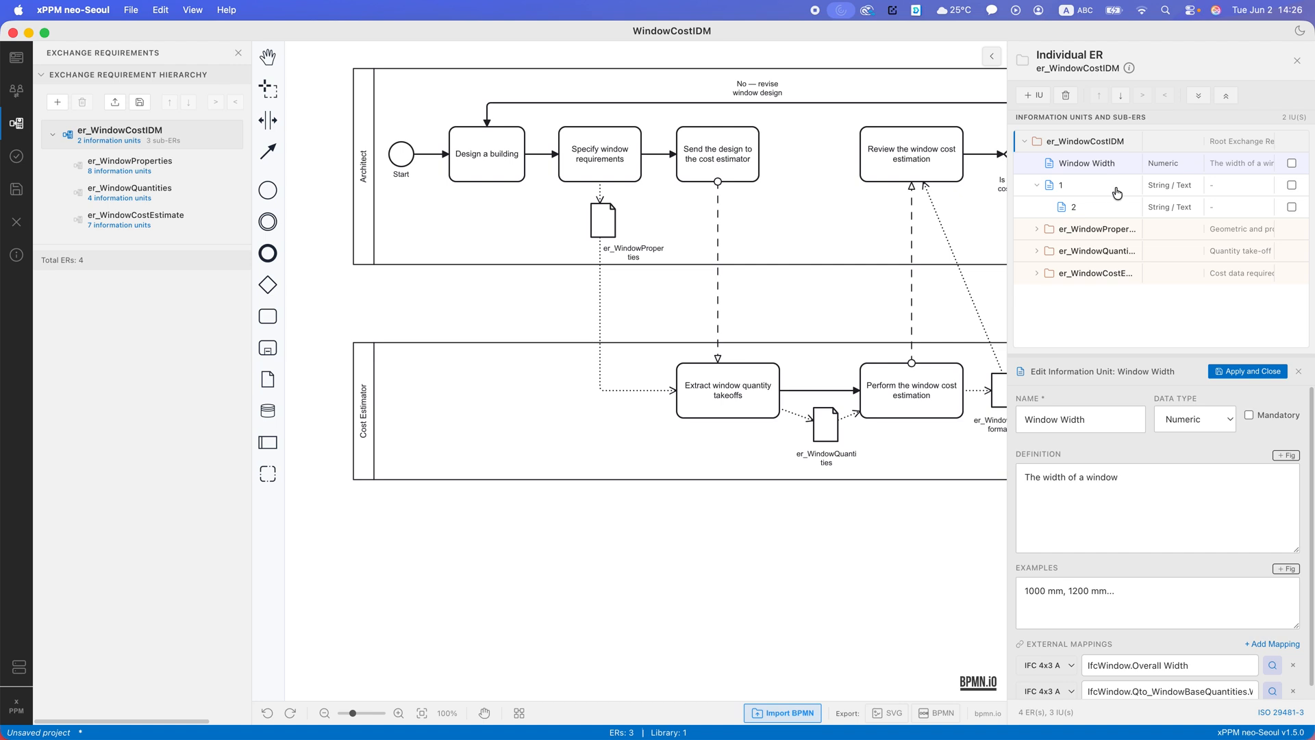
click(1274, 413)
drag(1065, 163, 1080, 229)
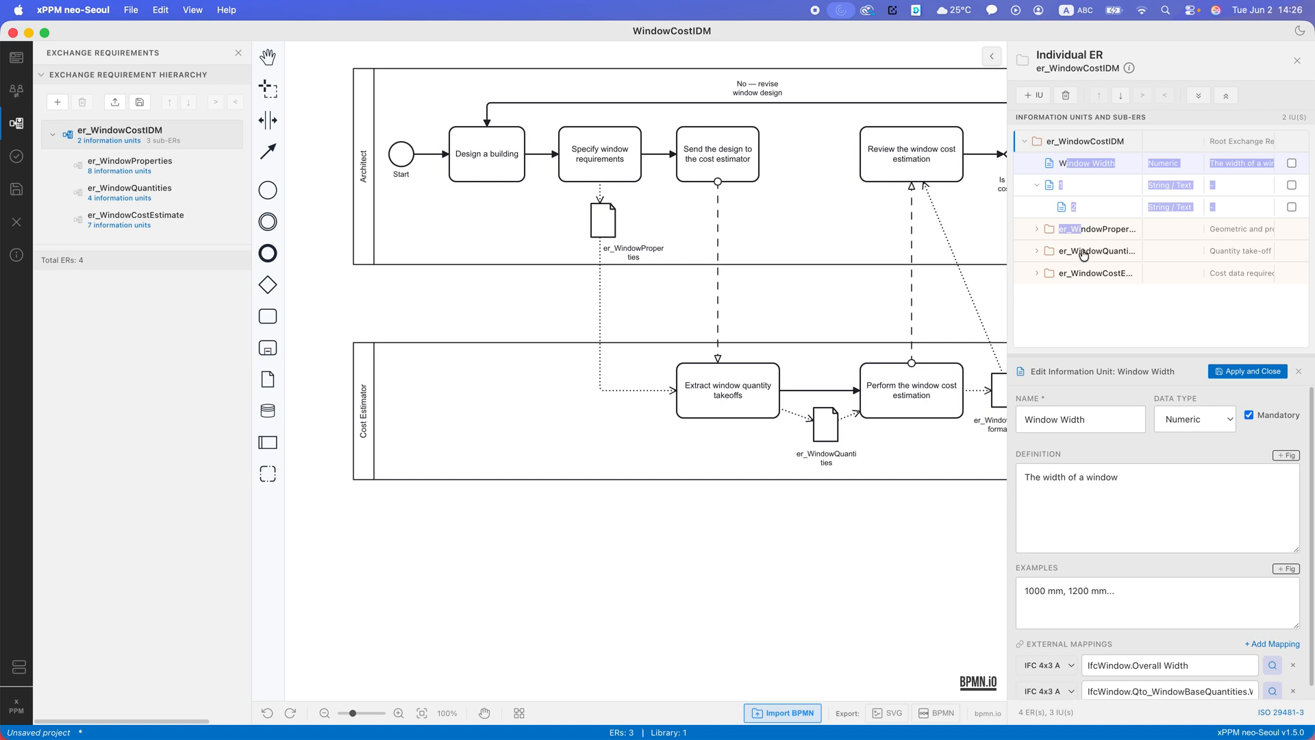
click(1104, 310)
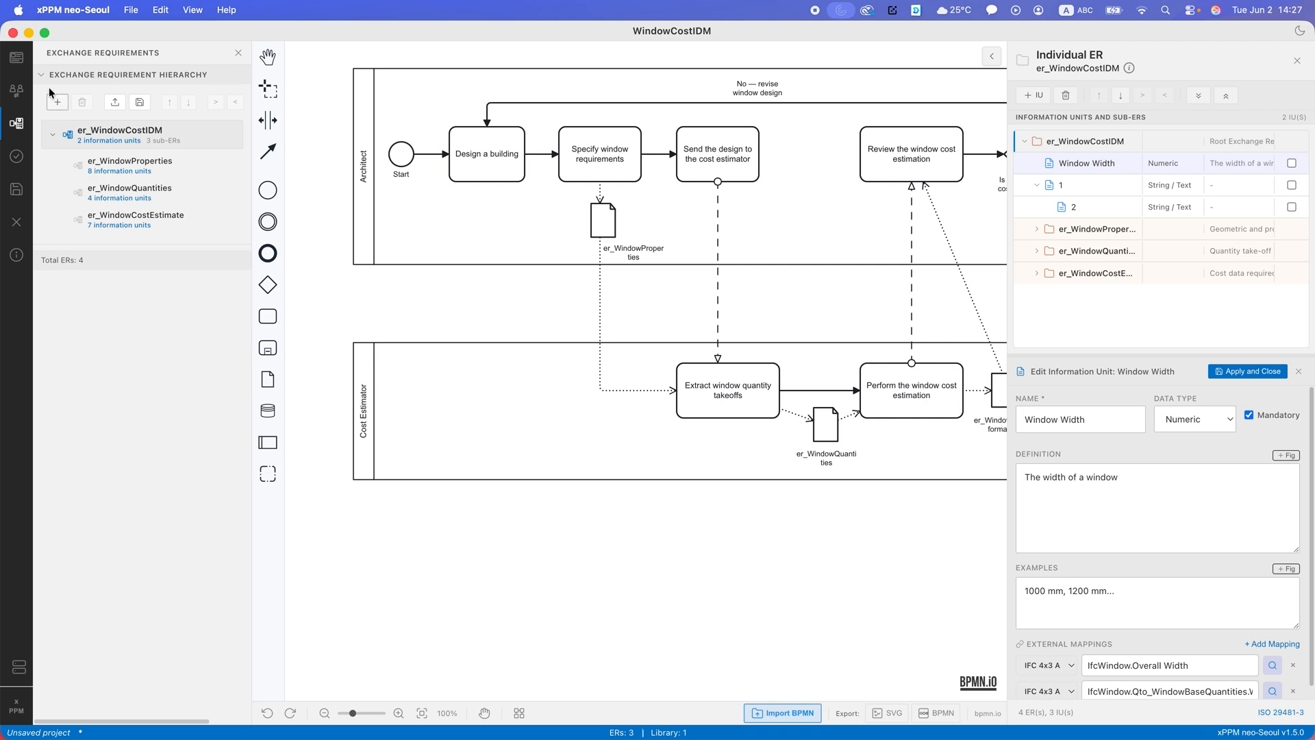
- Export the er_WindowProperties exchange requirement to Downloads as er_WindowProperties.erxml
click(132, 171)
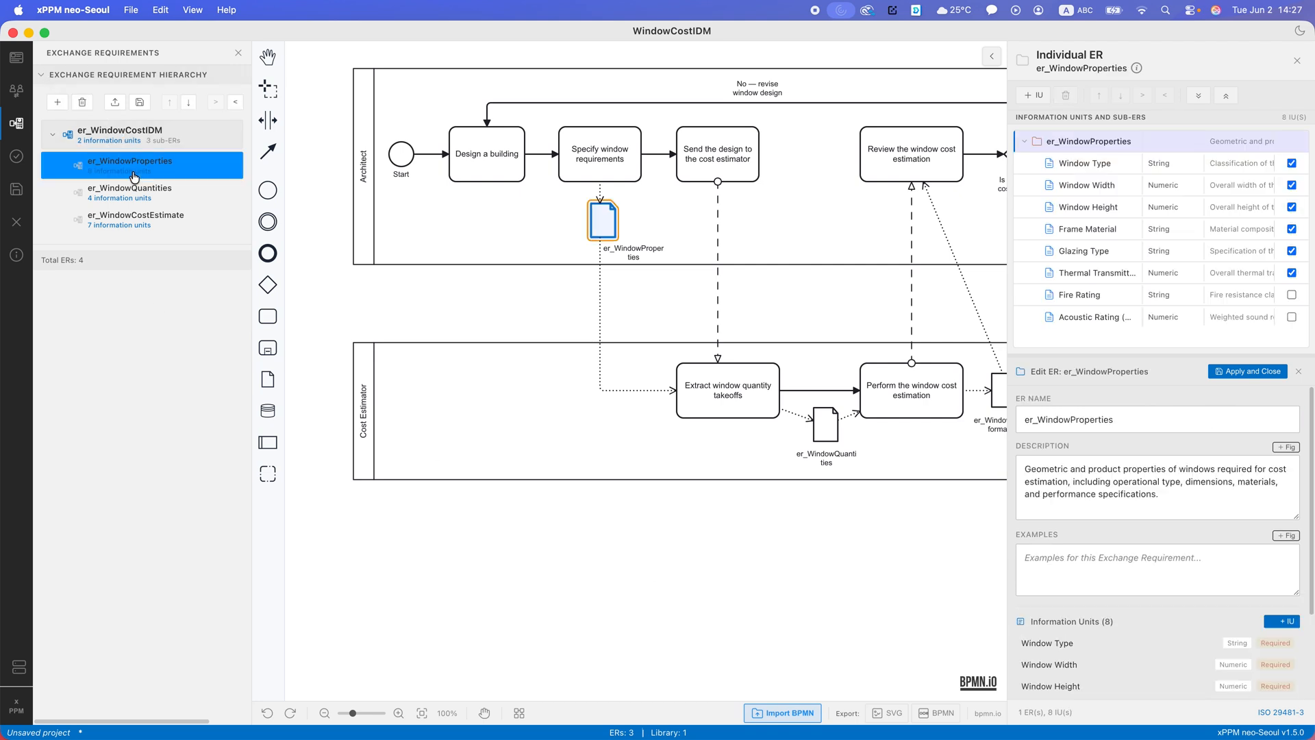
click(139, 102)
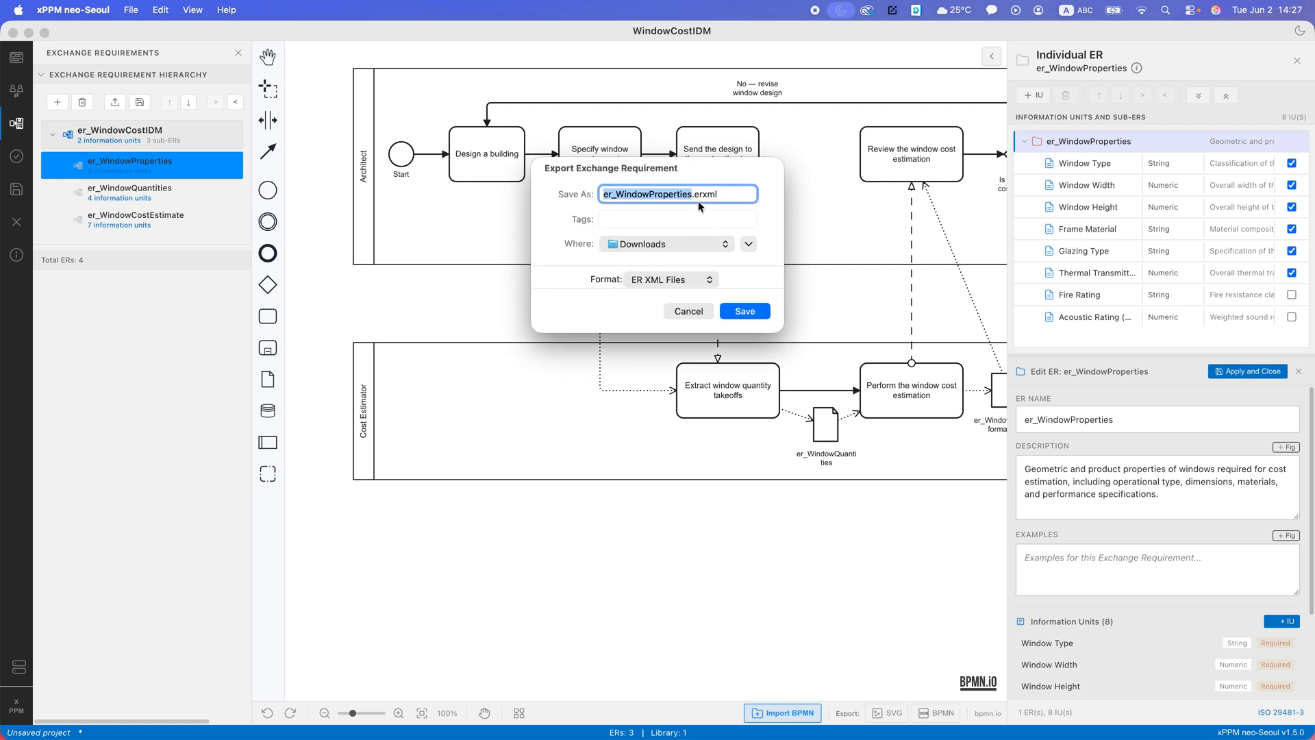
click(746, 313)
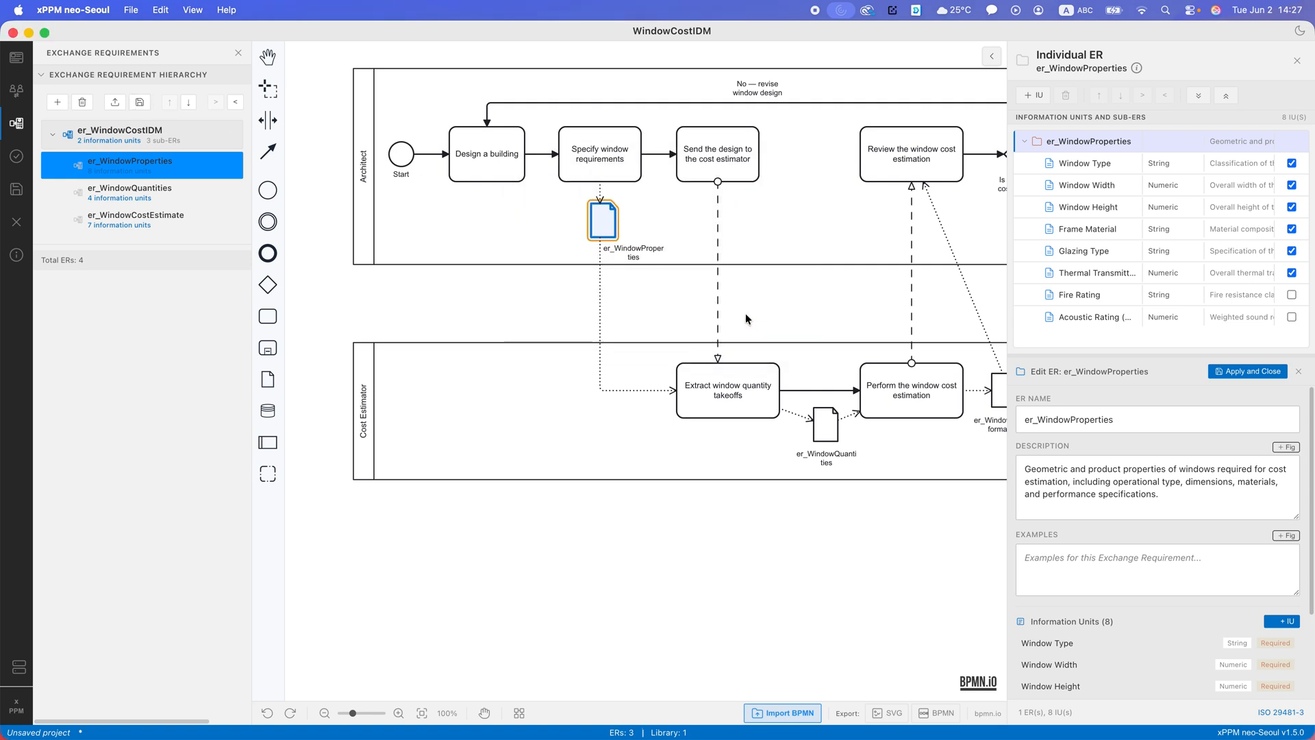
- Close the current project without saving its changes and start a blank project
click(17, 225)
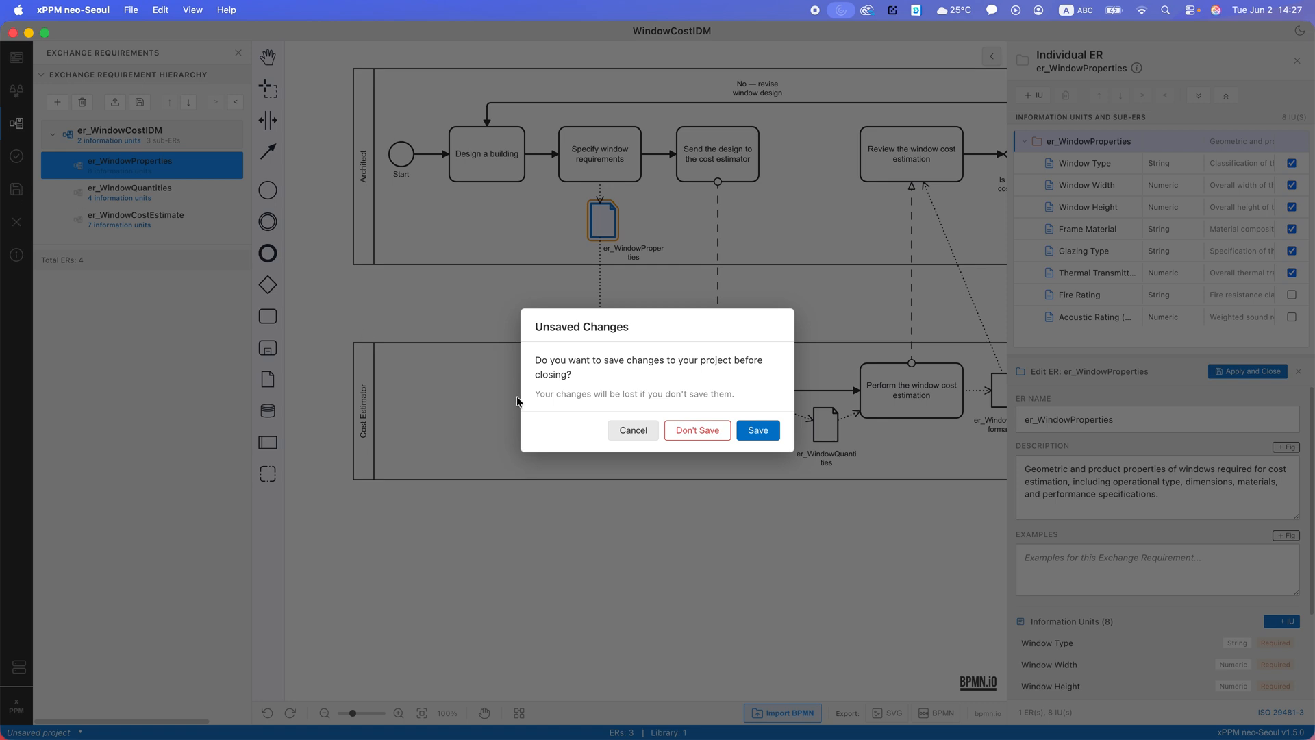
click(693, 432)
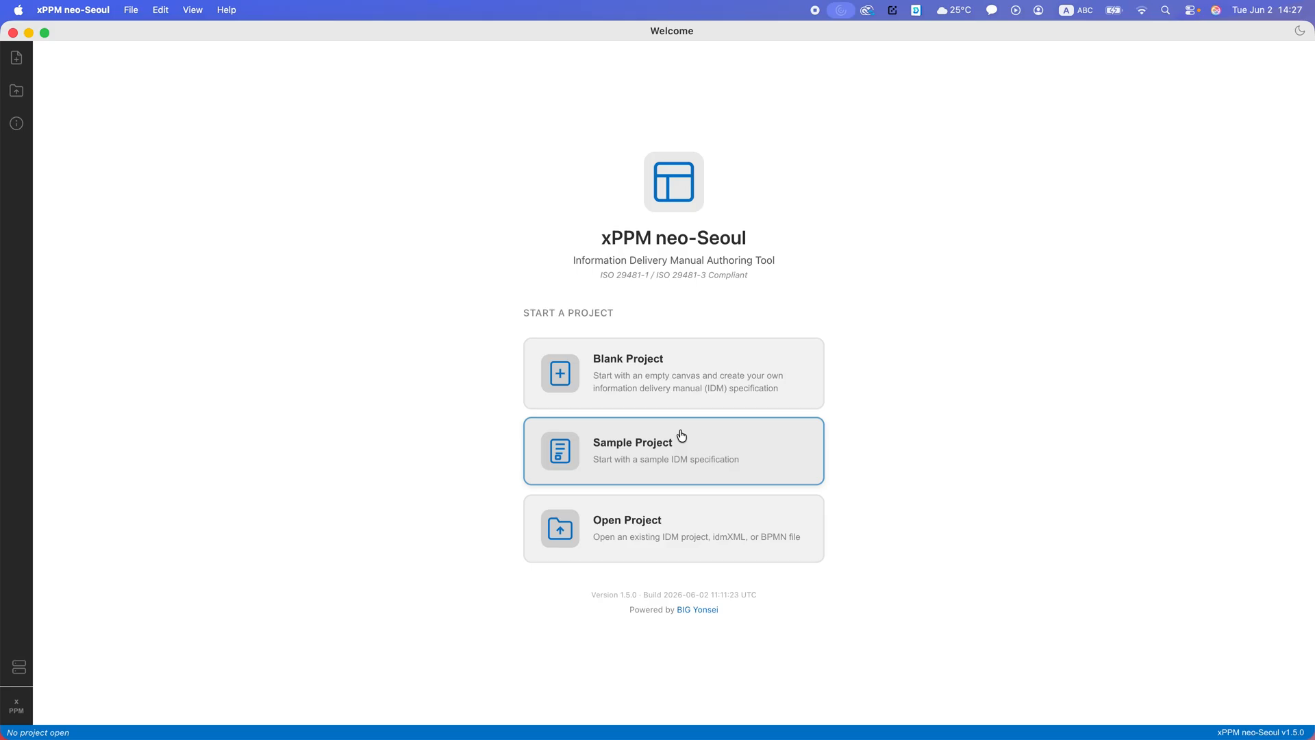
click(654, 388)
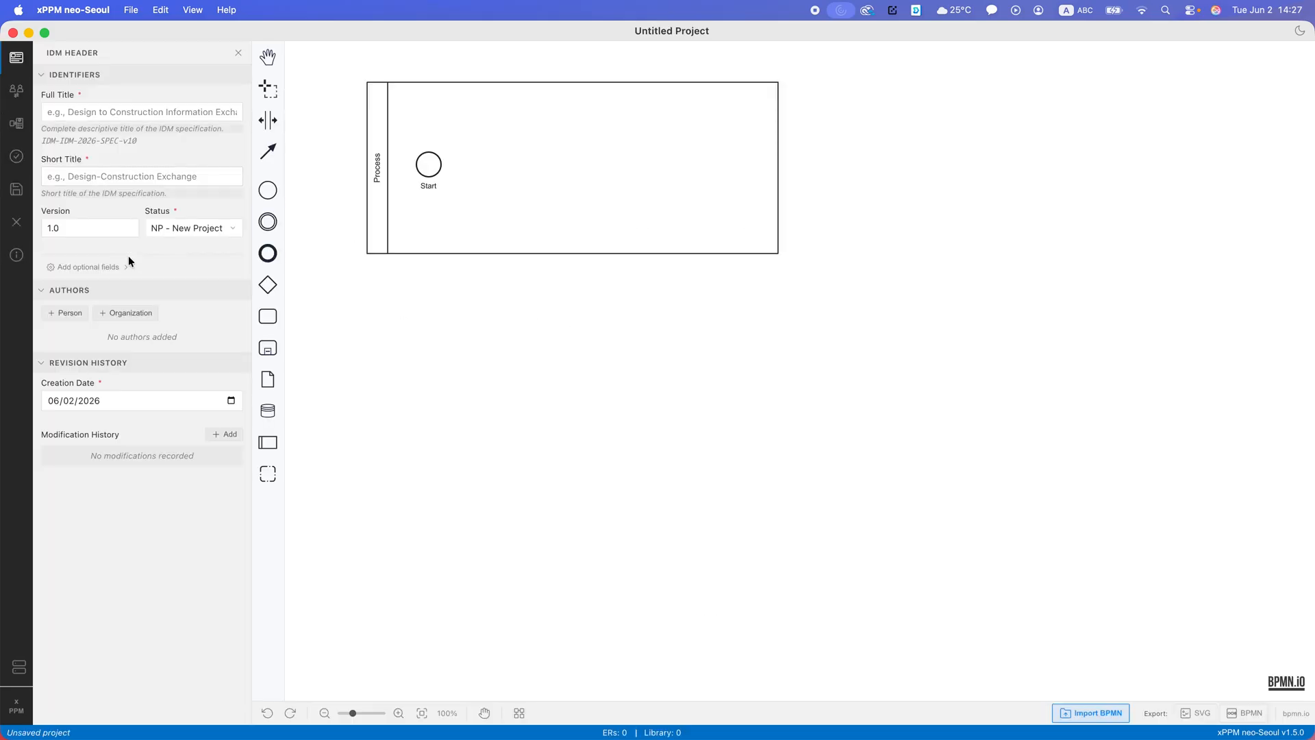
- Import er_WindowProperties.erxml from Downloads into the blank project's exchange requirements and open the imported requirement
click(15, 120)
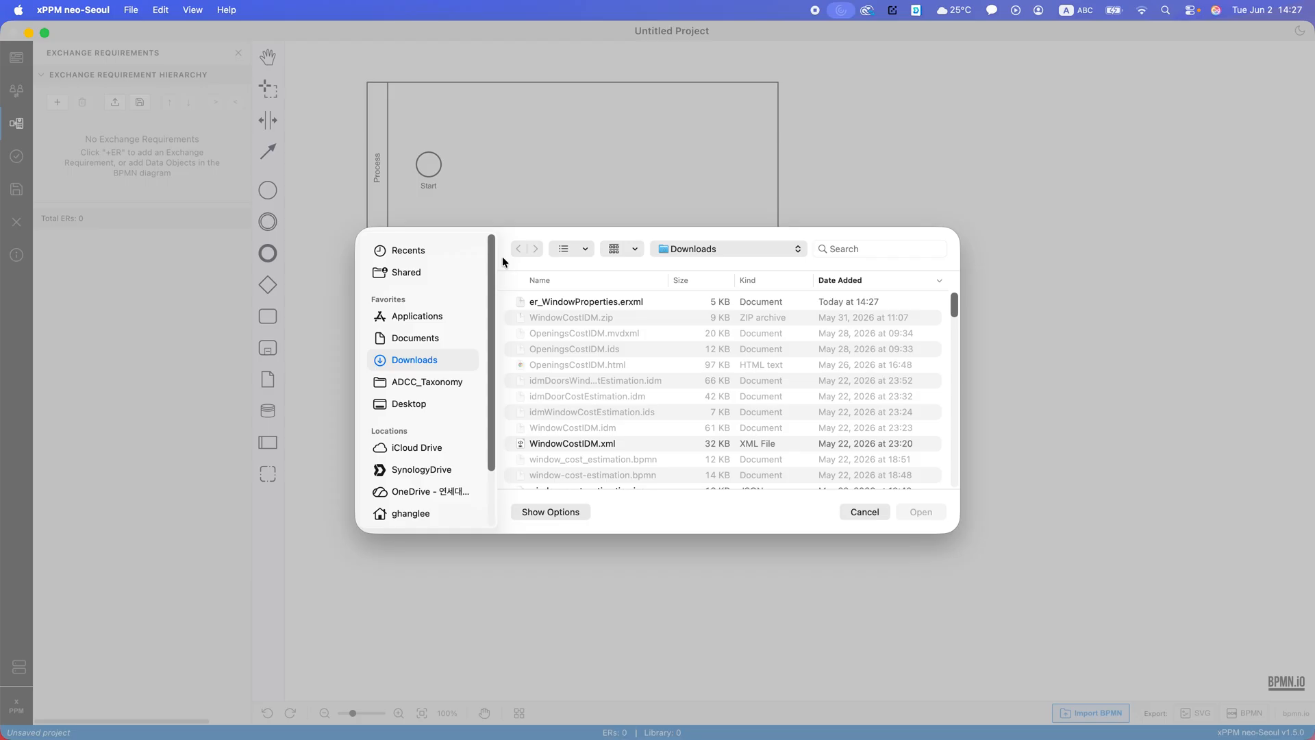
click(587, 300)
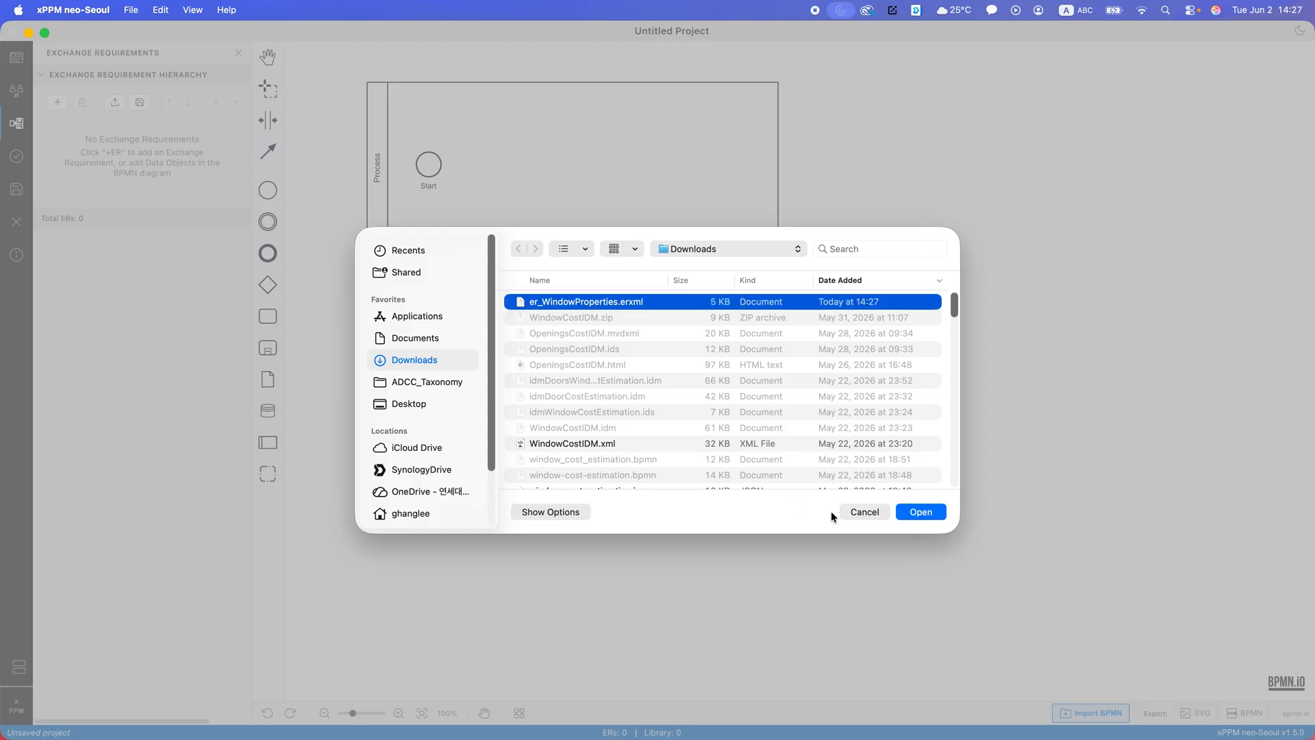
click(930, 518)
click(146, 130)
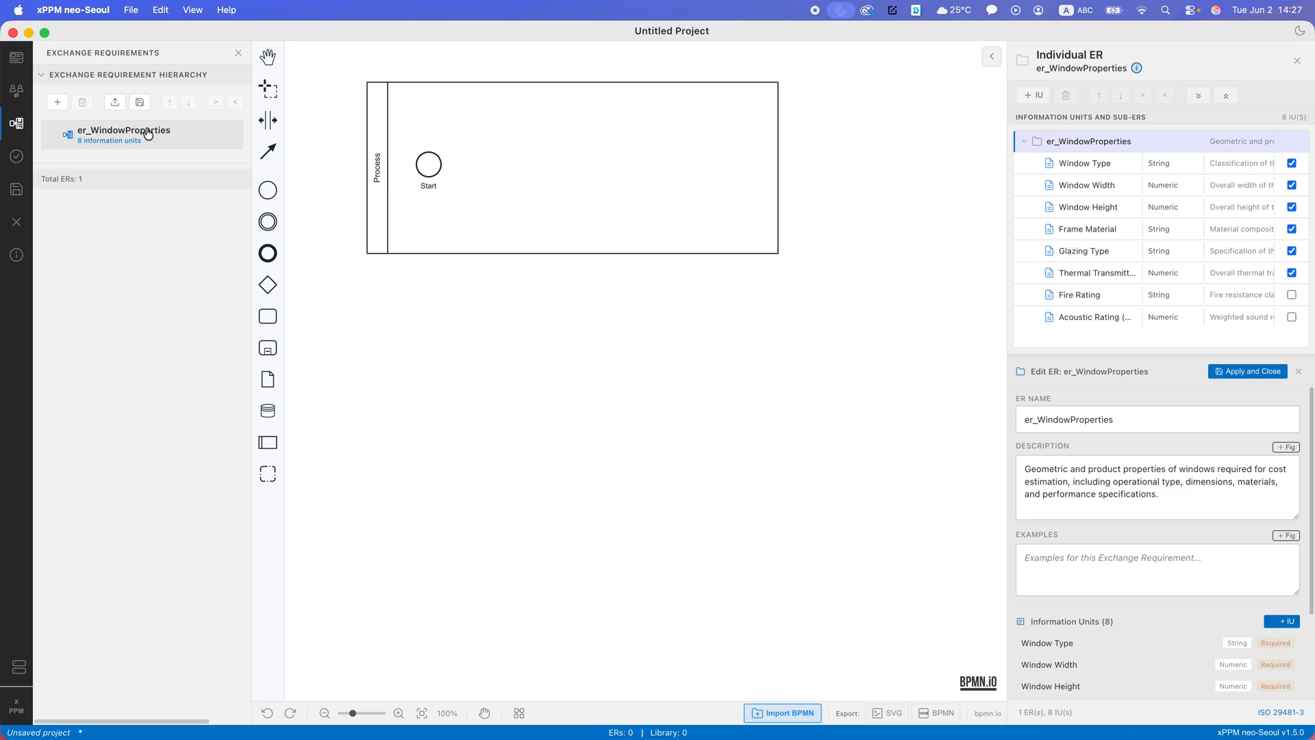
- Inspect the details of several imported information units of er_WindowProperties, including Frame Material
click(1141, 164)
click(1108, 198)
click(1100, 228)
click(139, 296)
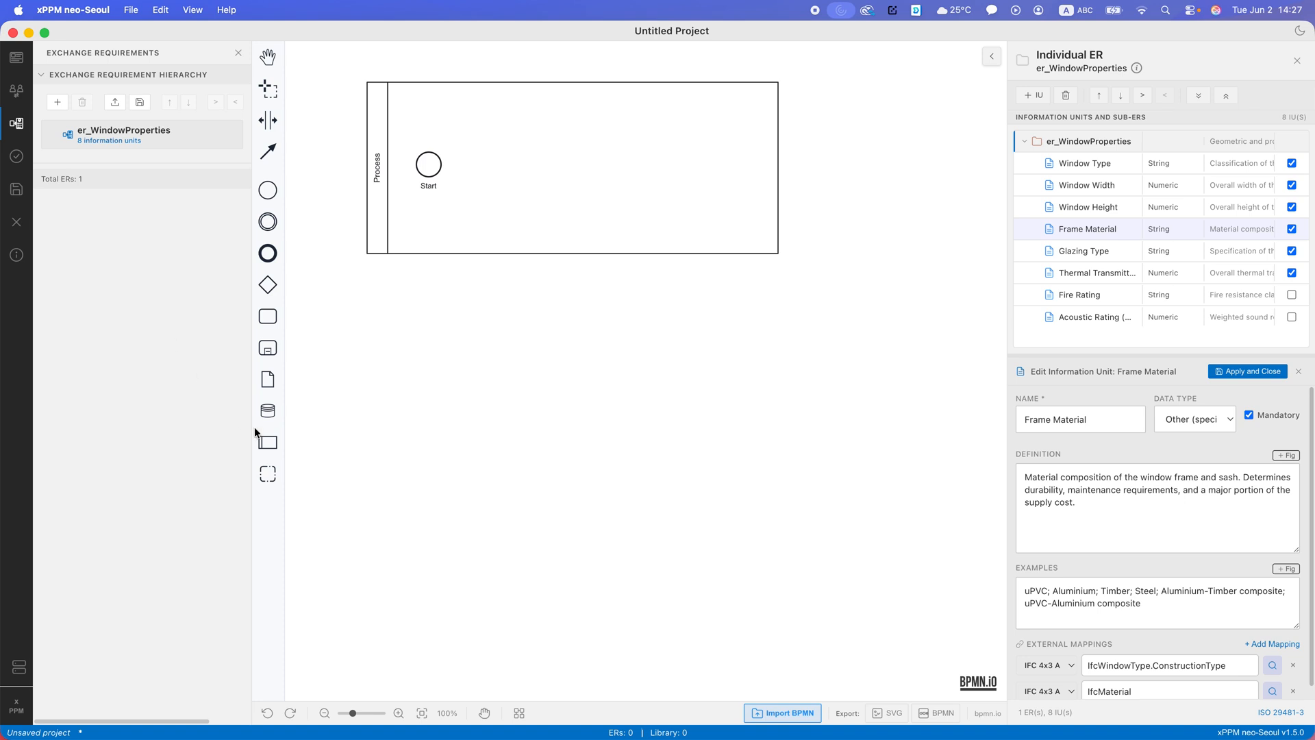
- Place a data object beside the Start event in the Process pool and associate it with the existing er_WindowProperties requirement
click(268, 379)
click(490, 164)
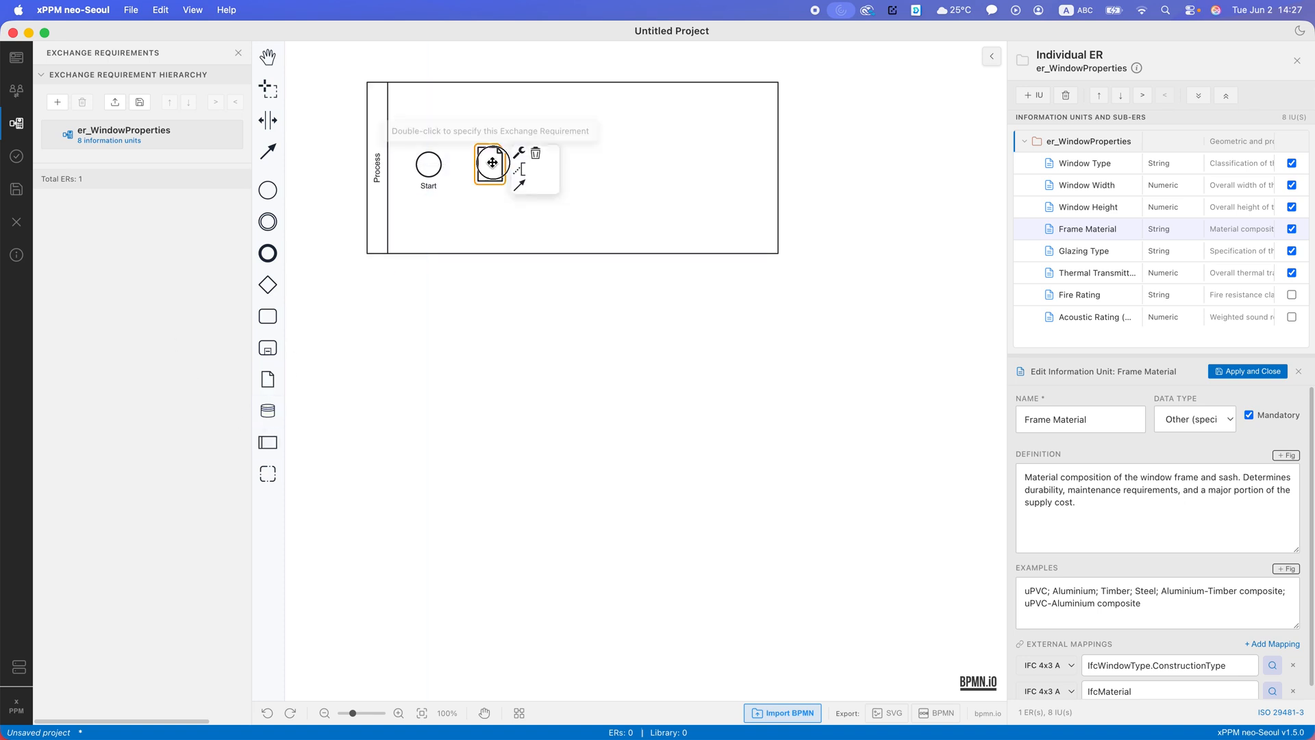
double_click(487, 173)
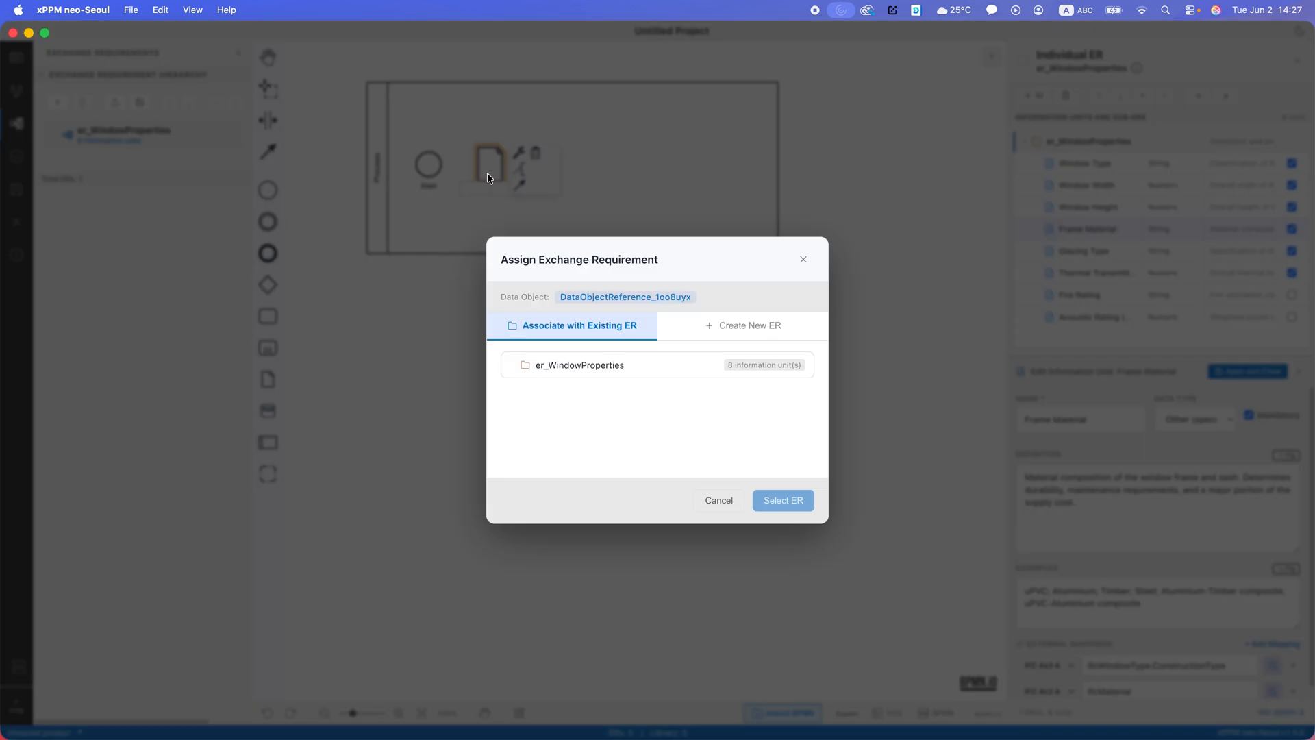
click(574, 365)
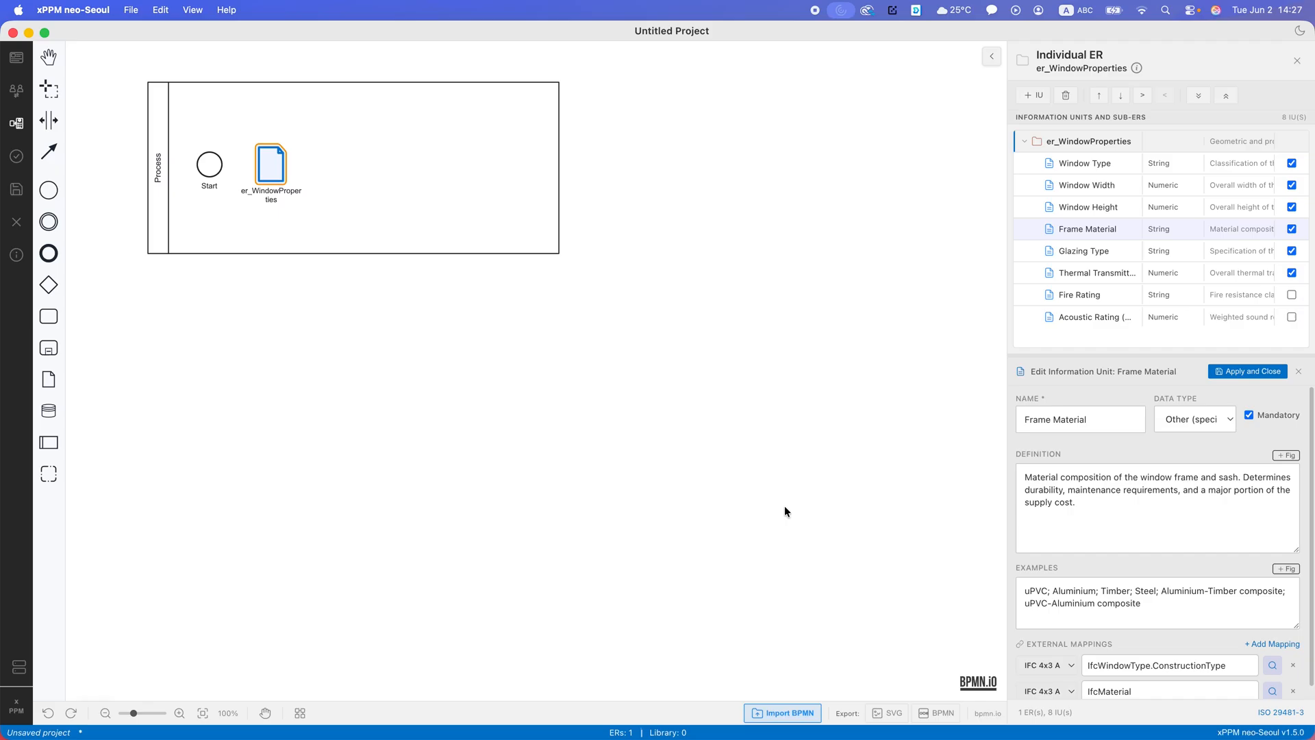
click(784, 506)
- Open the use case section of the new project
click(17, 90)
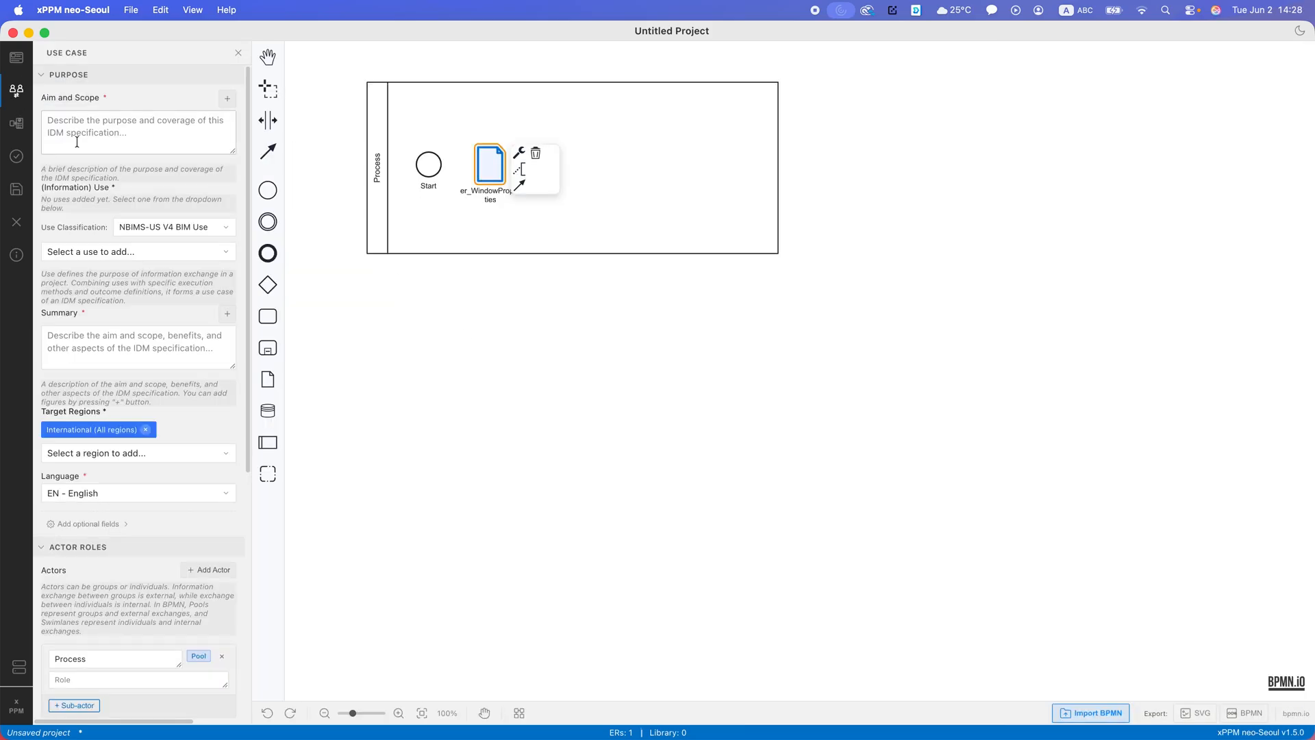